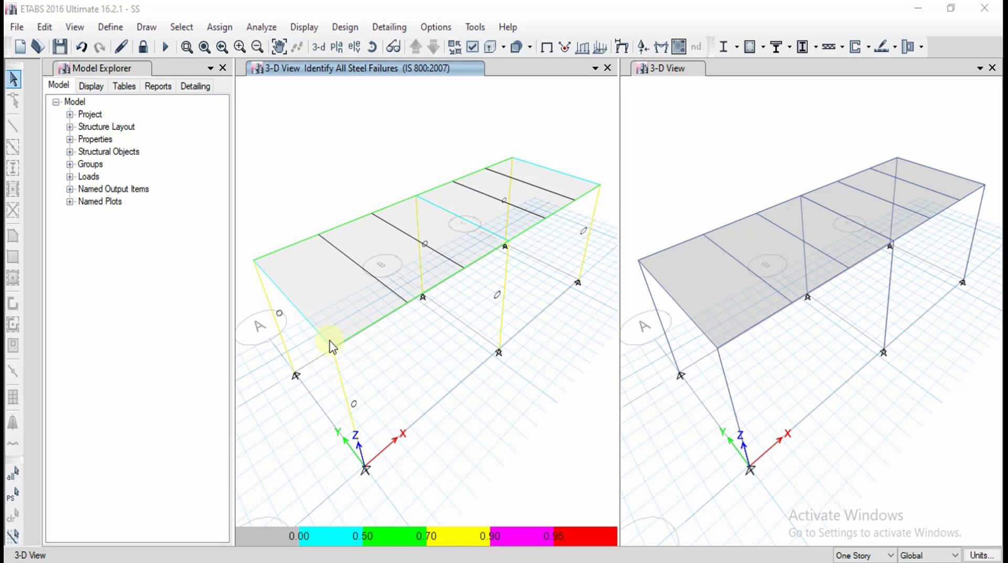
- Show the Steel Connection Design submenu under the Design menu
{"action": "left_click", "coordinate": [317, 164]}
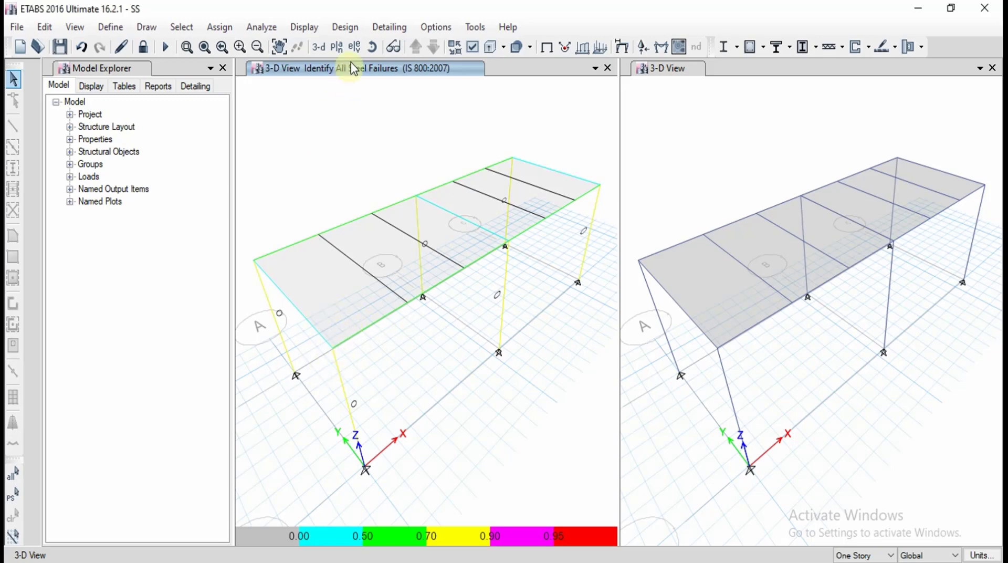
{"action": "left_click", "coordinate": [357, 28]}
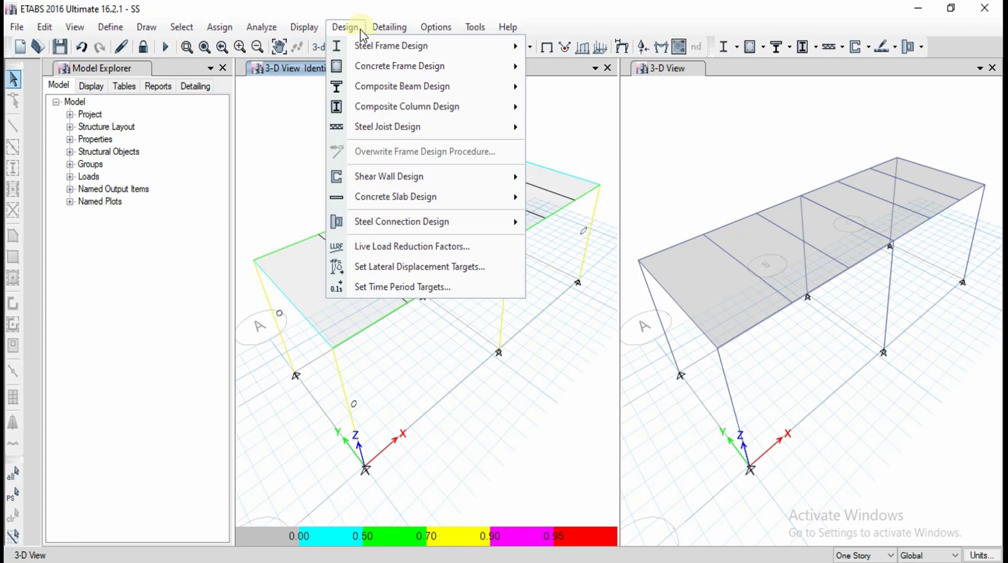
{"action": "mouse_move", "coordinate": [382, 228]}
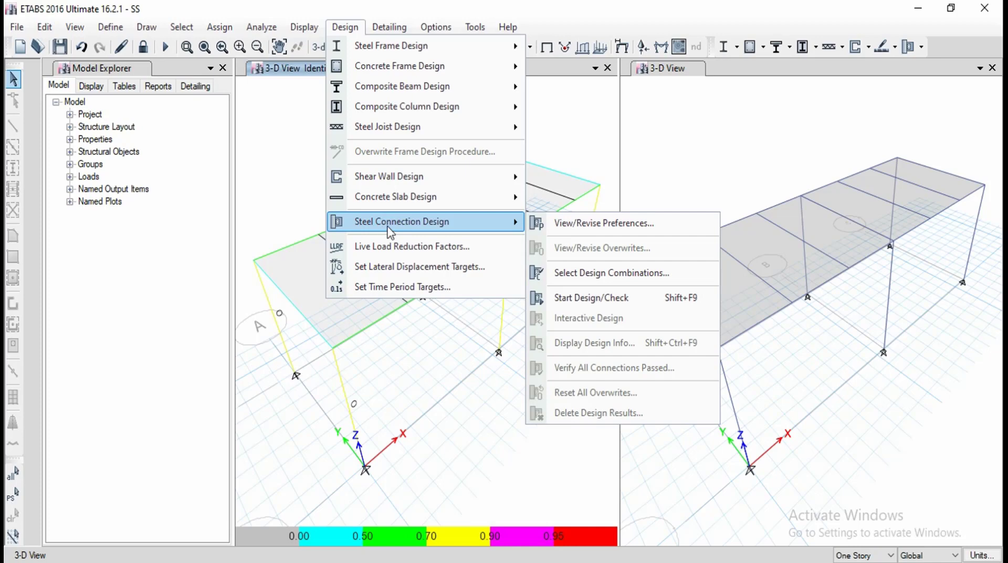
- Confirm connection preferences of AISC 360-10, A325-N bolts, M32 size and STD holes
{"action": "left_click", "coordinate": [554, 227]}
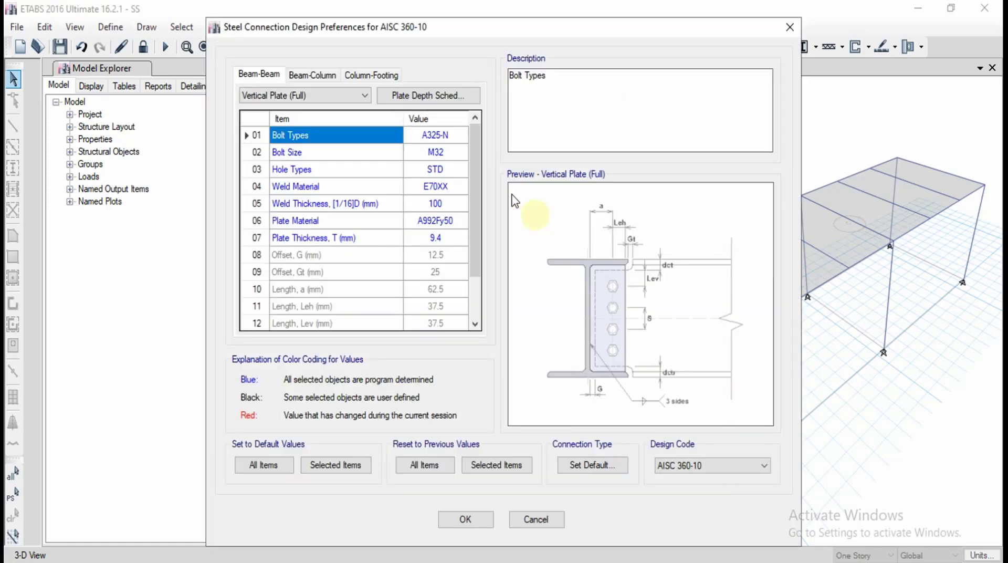
{"action": "left_click", "coordinate": [669, 478]}
{"action": "left_click", "coordinate": [664, 482]}
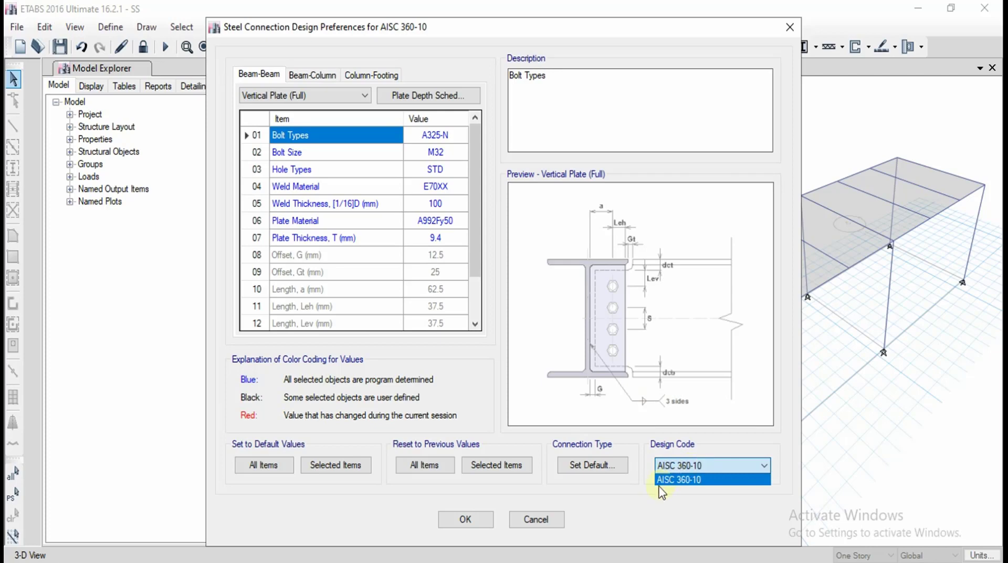
{"action": "left_click", "coordinate": [633, 498]}
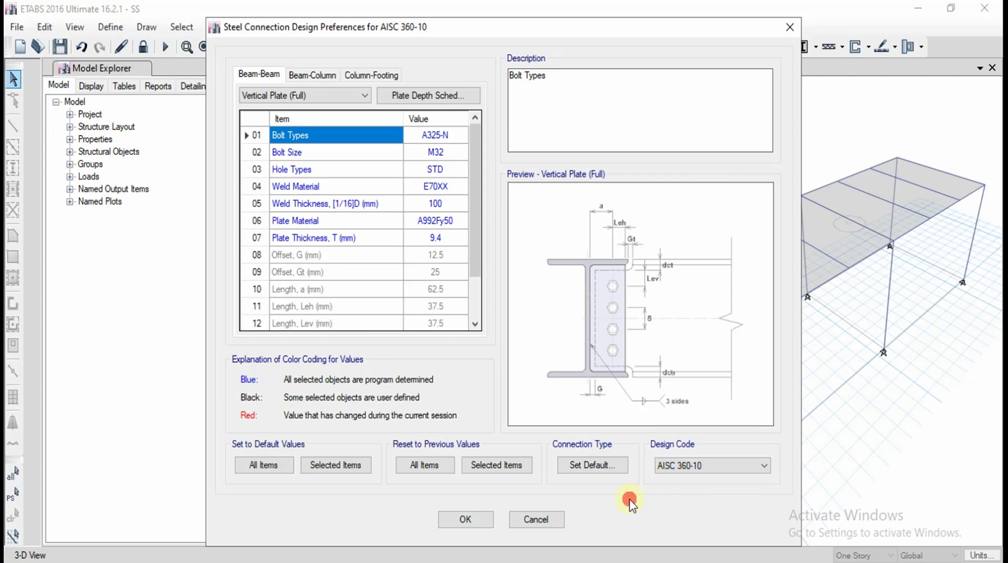
{"action": "left_click", "coordinate": [454, 136]}
{"action": "left_click", "coordinate": [462, 134]}
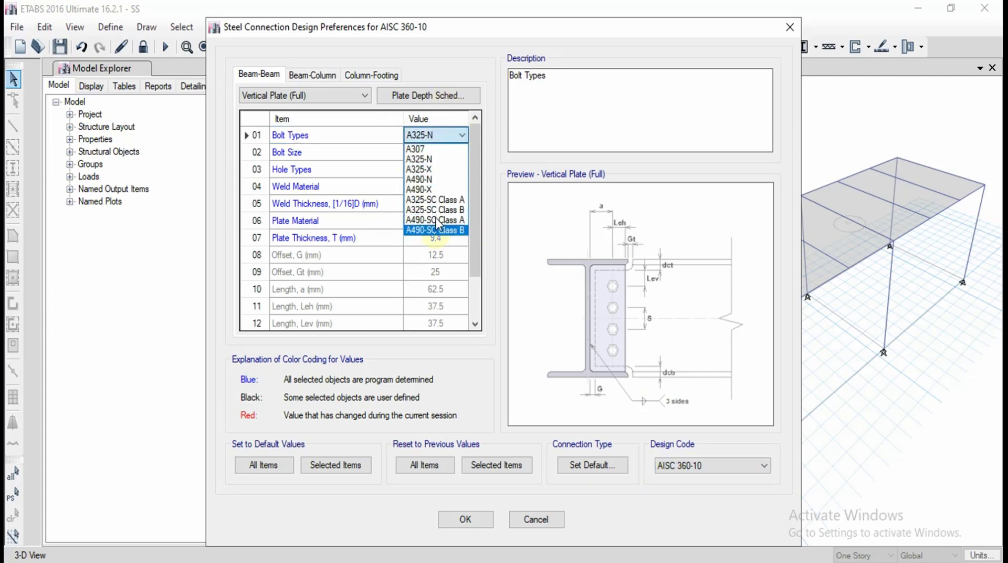
{"action": "left_click", "coordinate": [388, 158]}
{"action": "left_click", "coordinate": [429, 152]}
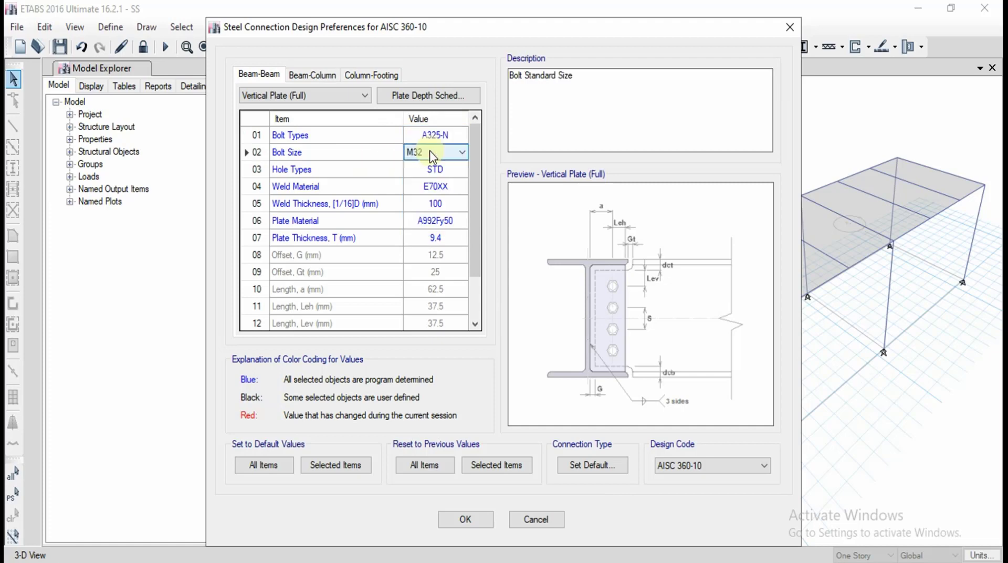
{"action": "left_click", "coordinate": [462, 152]}
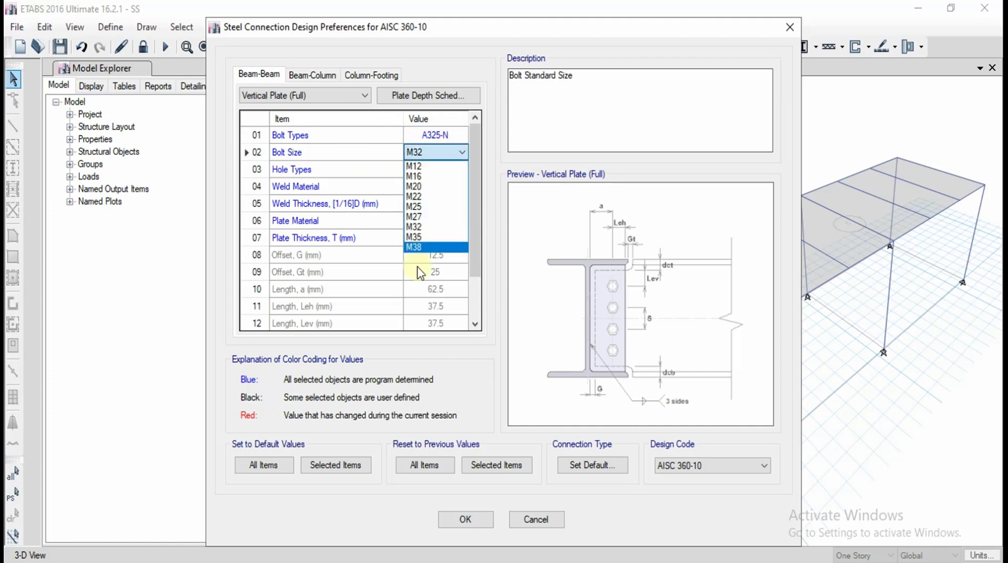
{"action": "left_click", "coordinate": [355, 225]}
{"action": "left_click", "coordinate": [371, 170]}
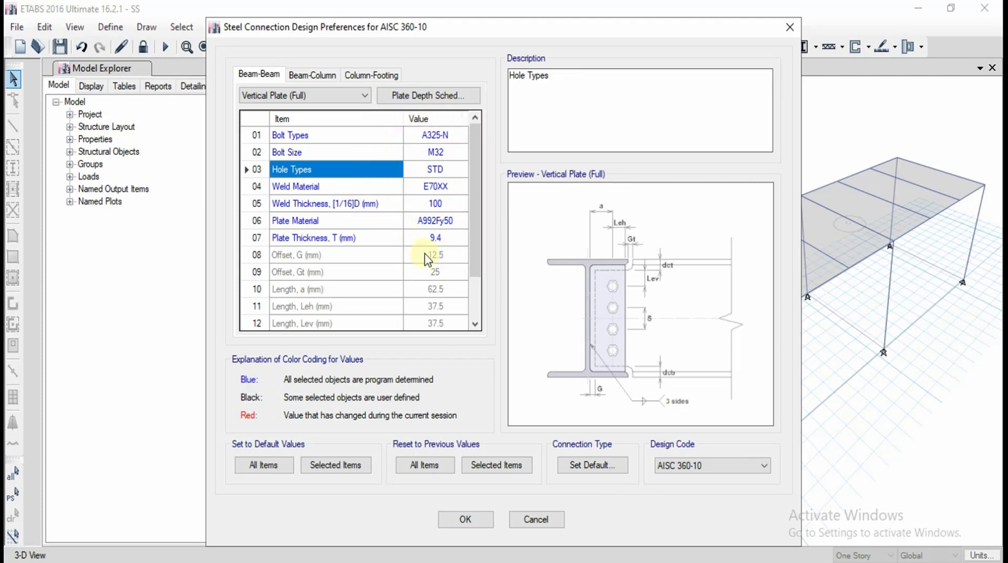
{"action": "left_click", "coordinate": [463, 519]}
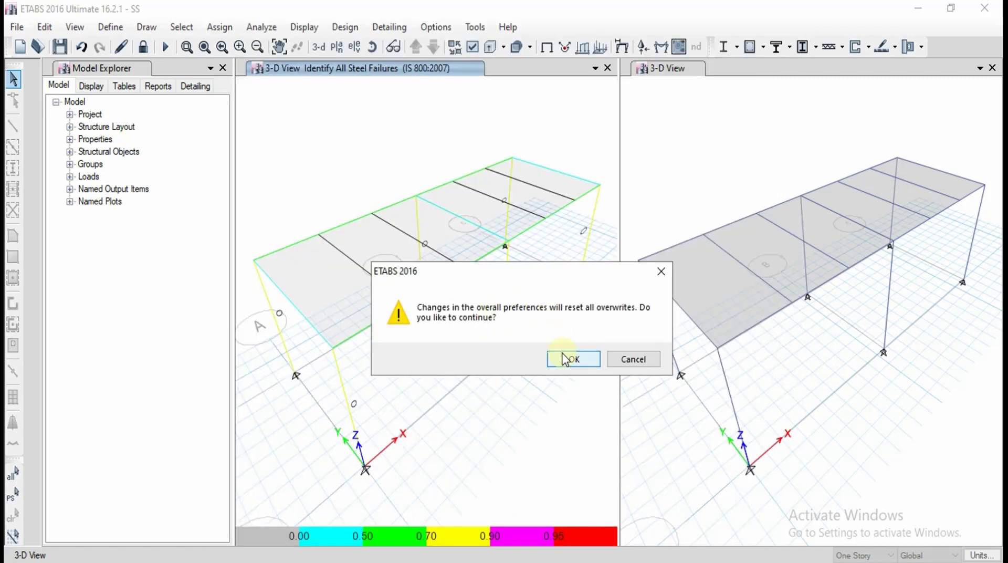
- Accept the overwrite reset, start the connection check, and dismiss the no-combinations warning
{"action": "left_click", "coordinate": [566, 360]}
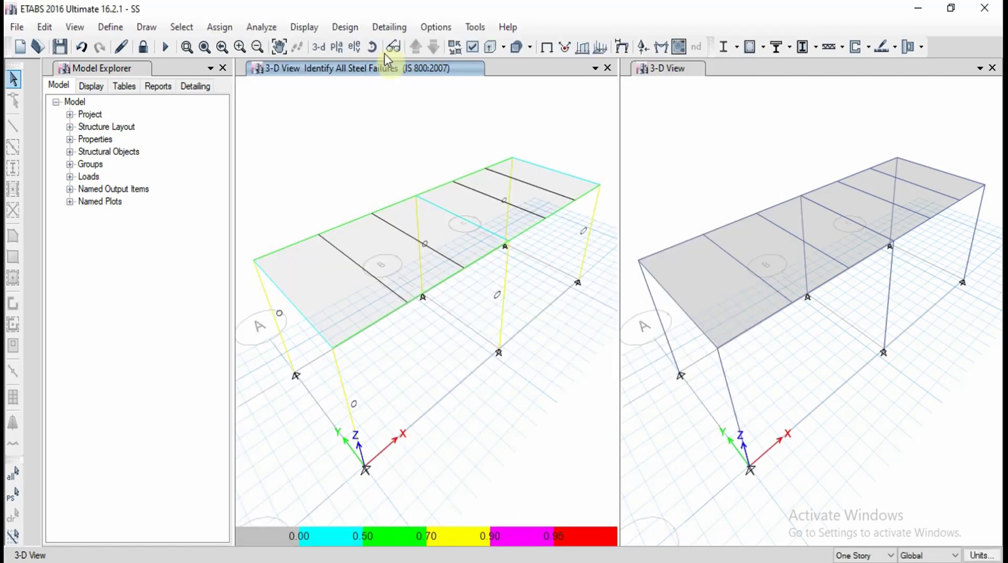
{"action": "left_click", "coordinate": [349, 27]}
{"action": "mouse_move", "coordinate": [391, 231]}
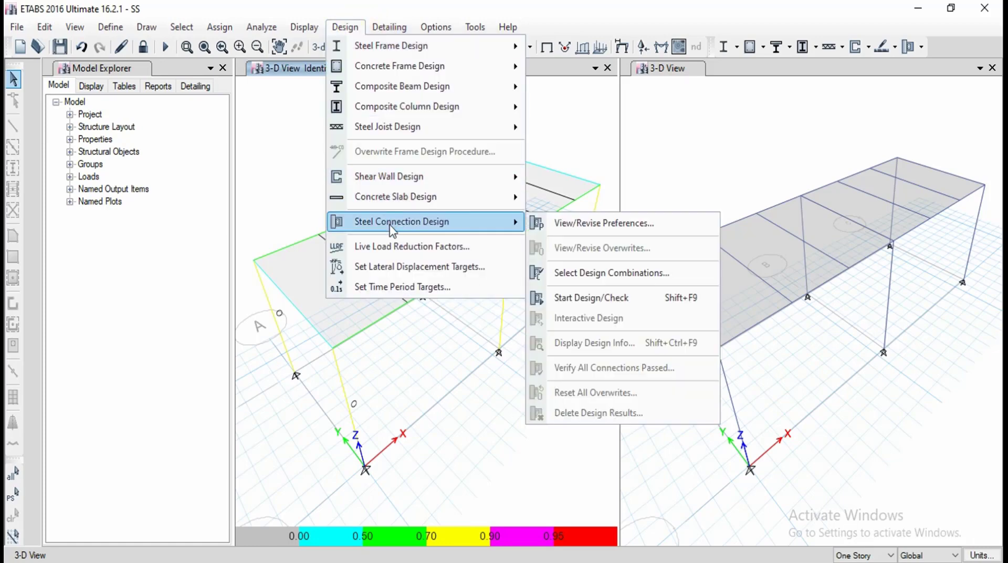
{"action": "left_click", "coordinate": [580, 300]}
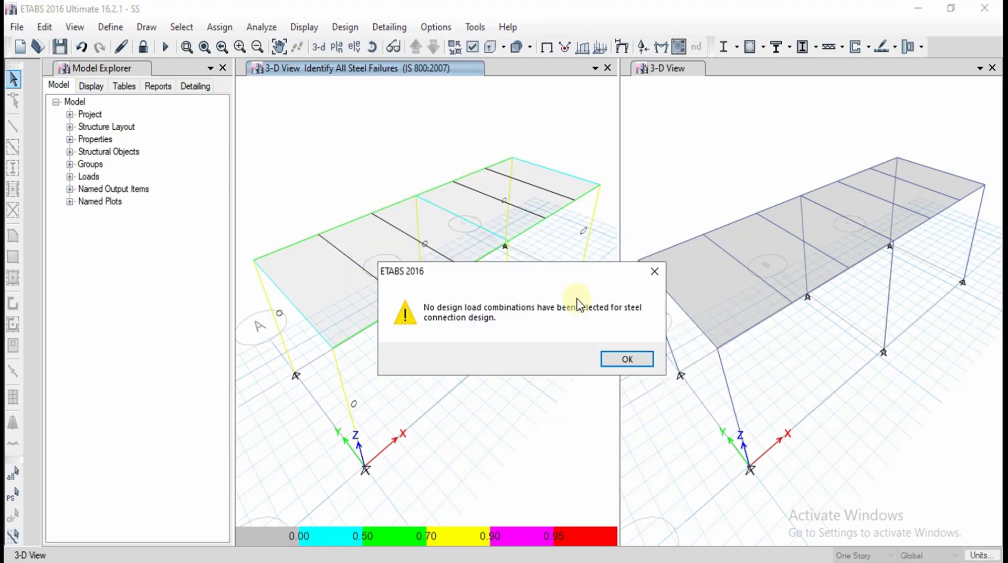
{"action": "left_click", "coordinate": [619, 359]}
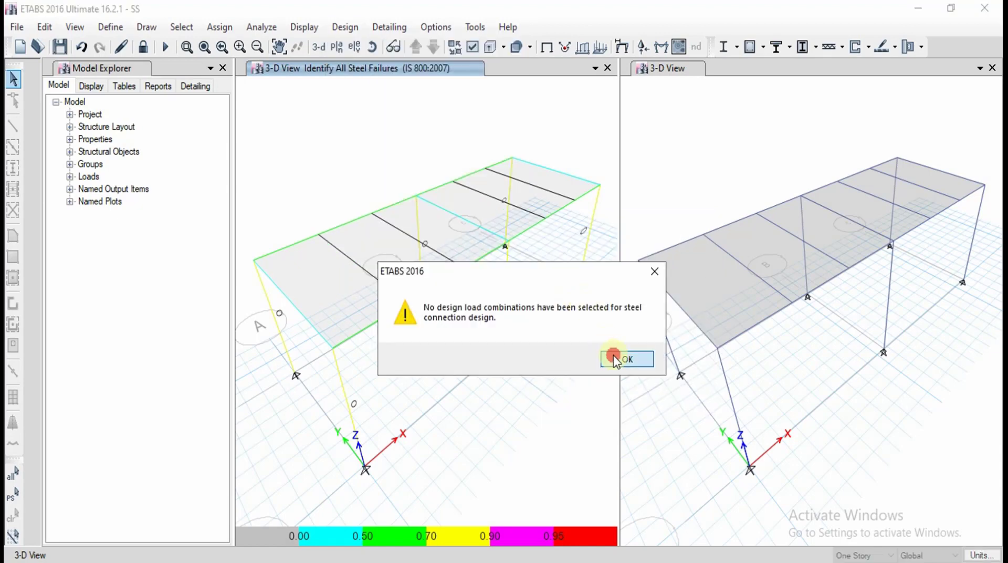
- Add DStlD1, DStlD2, DStlS1 and DStlS2 as the connection design combinations
{"action": "left_click", "coordinate": [356, 28]}
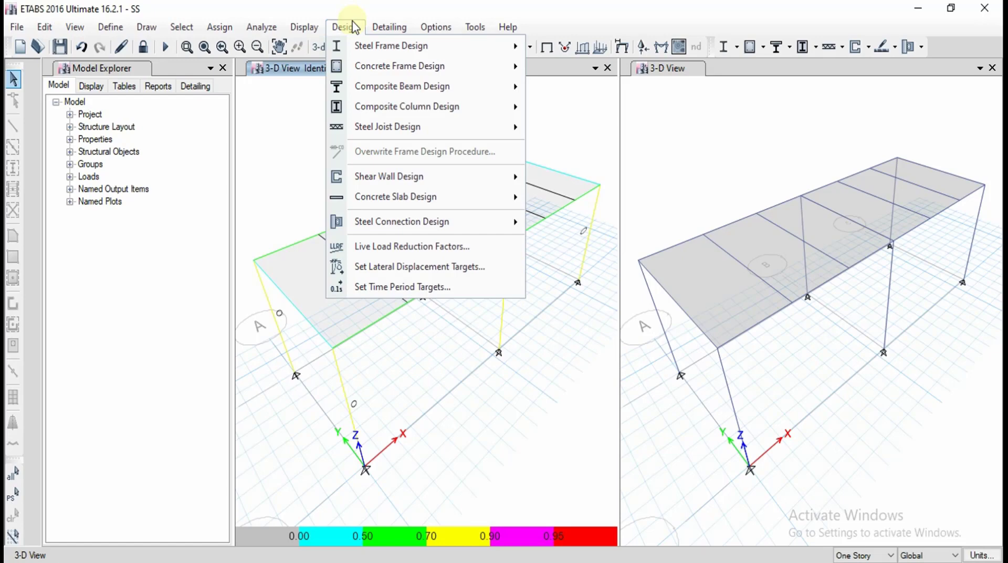
{"action": "mouse_move", "coordinate": [382, 229]}
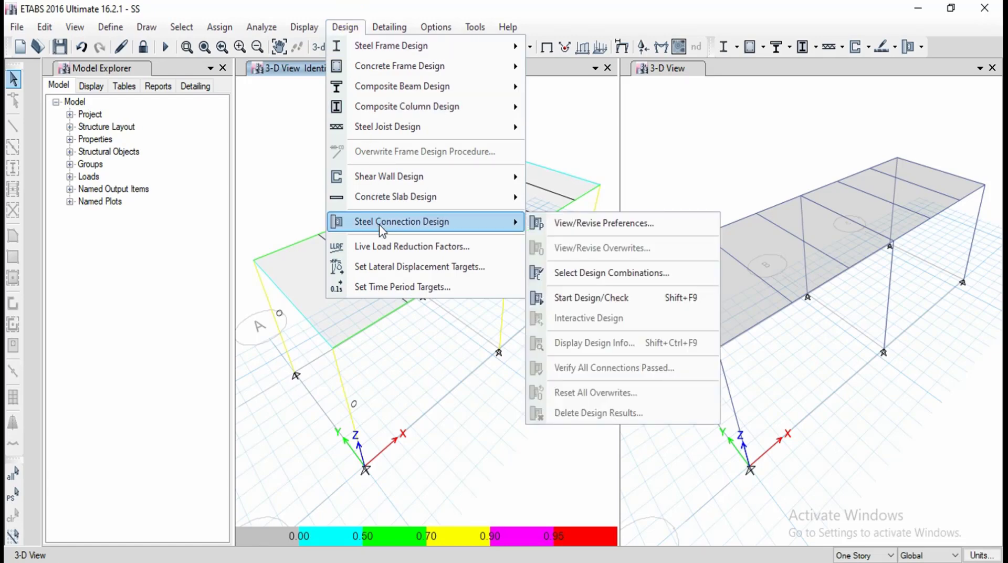
{"action": "left_click", "coordinate": [573, 279]}
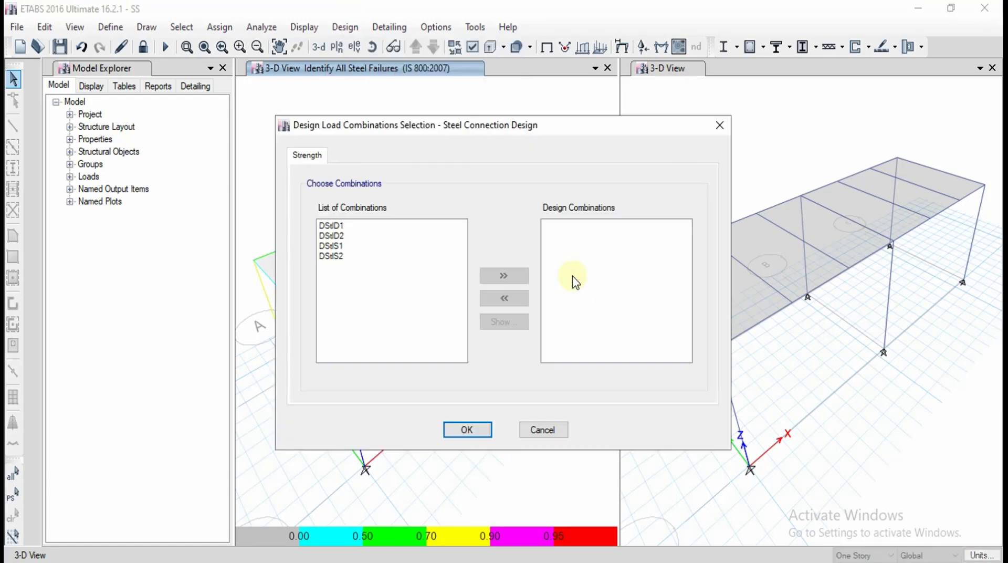
{"action": "left_click", "coordinate": [335, 237]}
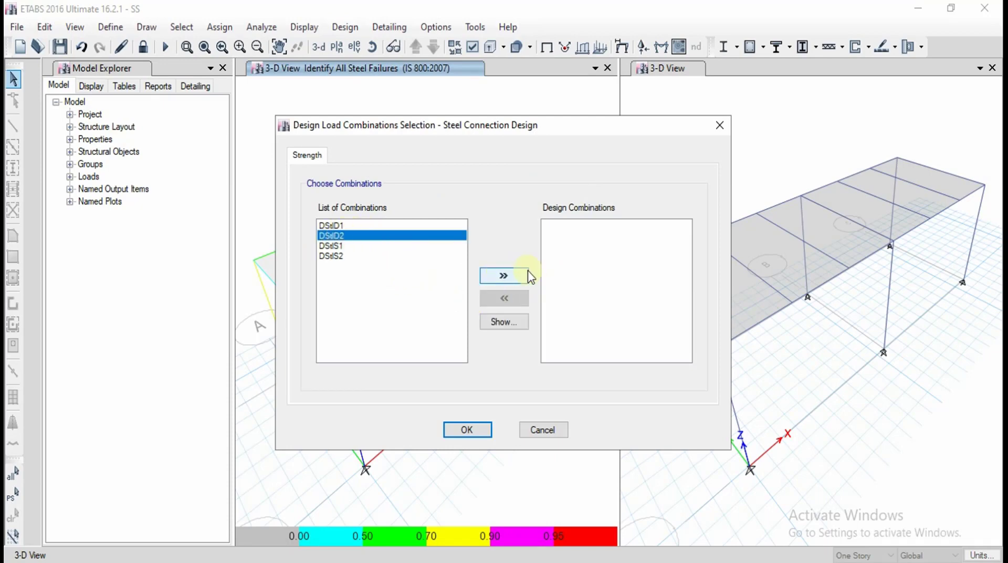
{"action": "left_click", "coordinate": [514, 274]}
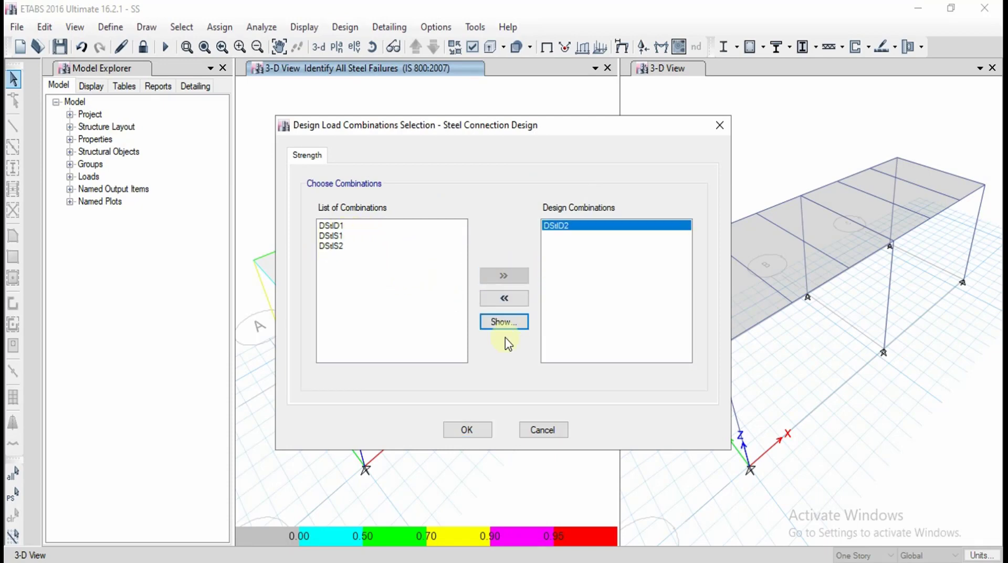
{"action": "left_click", "coordinate": [337, 247]}
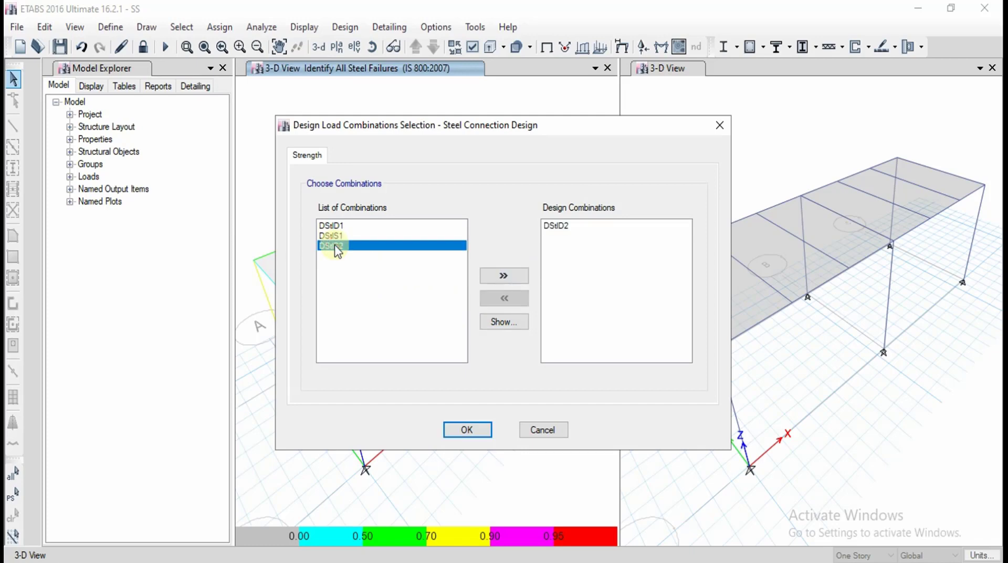
{"action": "key", "text": "shift+Up"}
{"action": "key", "text": "shift+Up"}
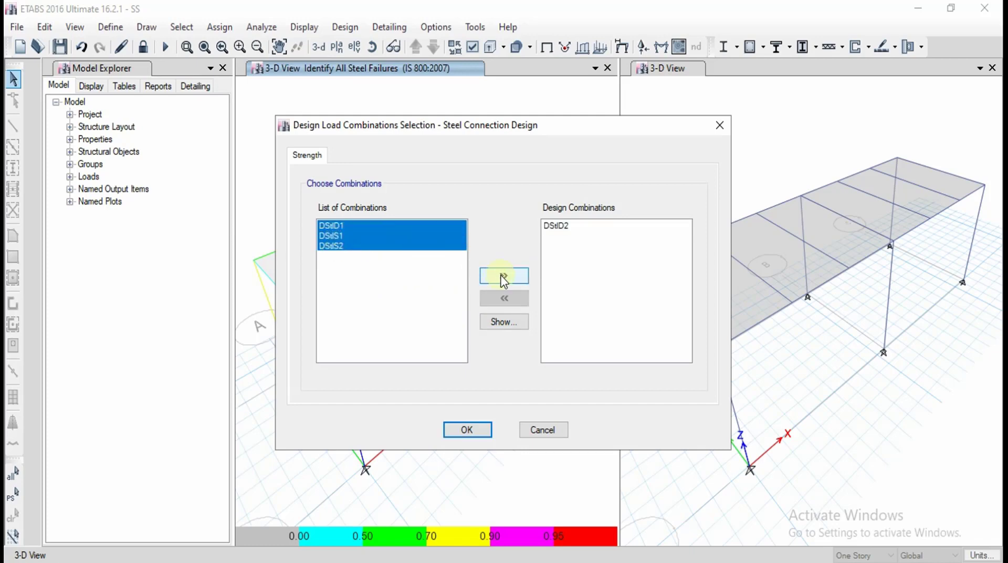
{"action": "left_click", "coordinate": [503, 275]}
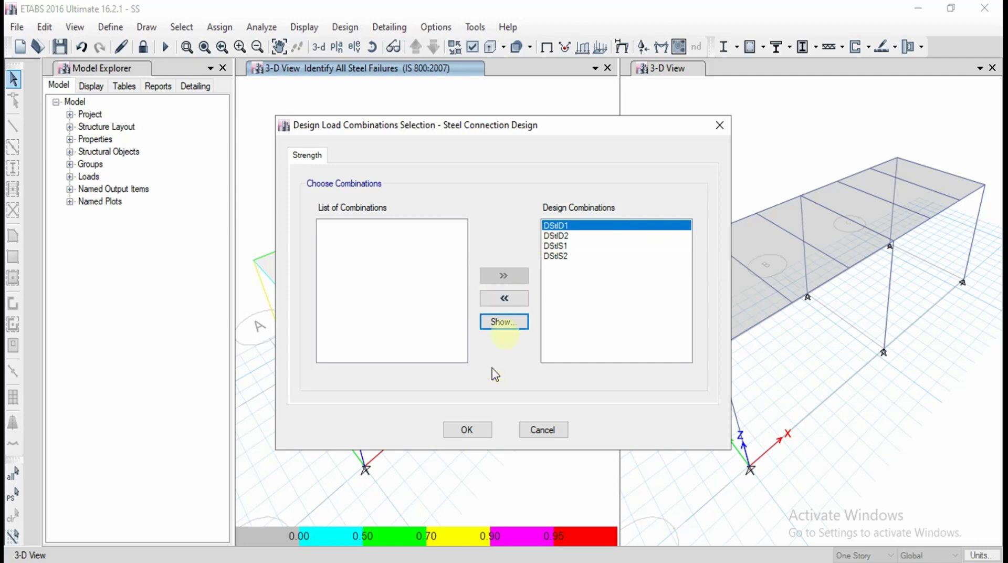
{"action": "left_click", "coordinate": [462, 429]}
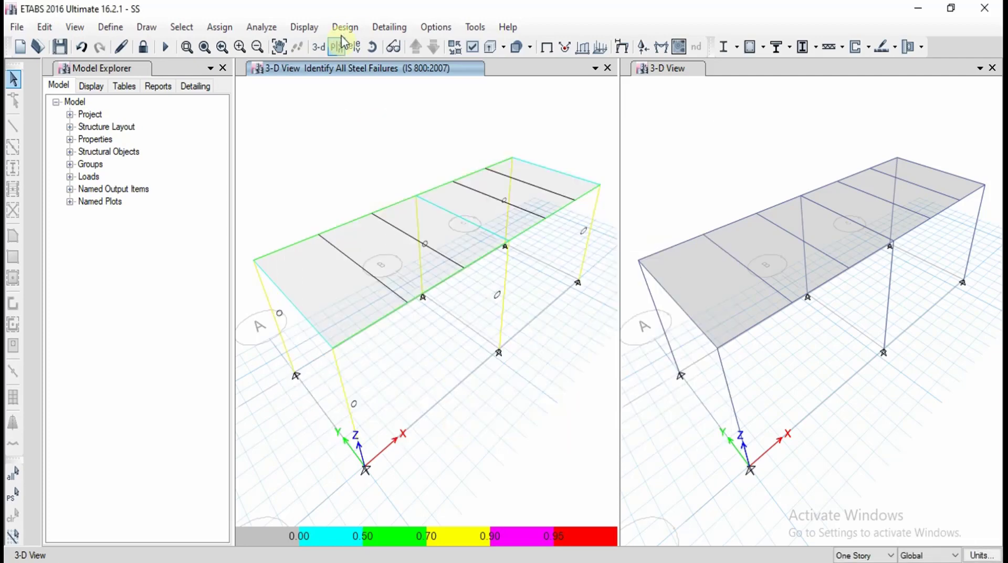
- Run Start Design/Check, giving connection ratios such as 0.443, 0.694 and 0.906
{"action": "left_click", "coordinate": [344, 27]}
{"action": "mouse_move", "coordinate": [386, 230]}
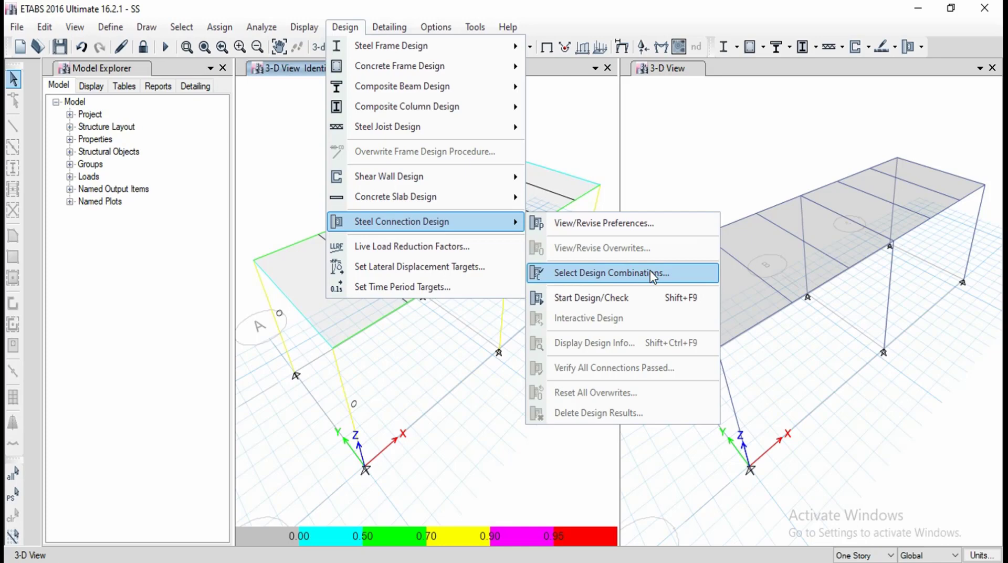
{"action": "left_click", "coordinate": [618, 297]}
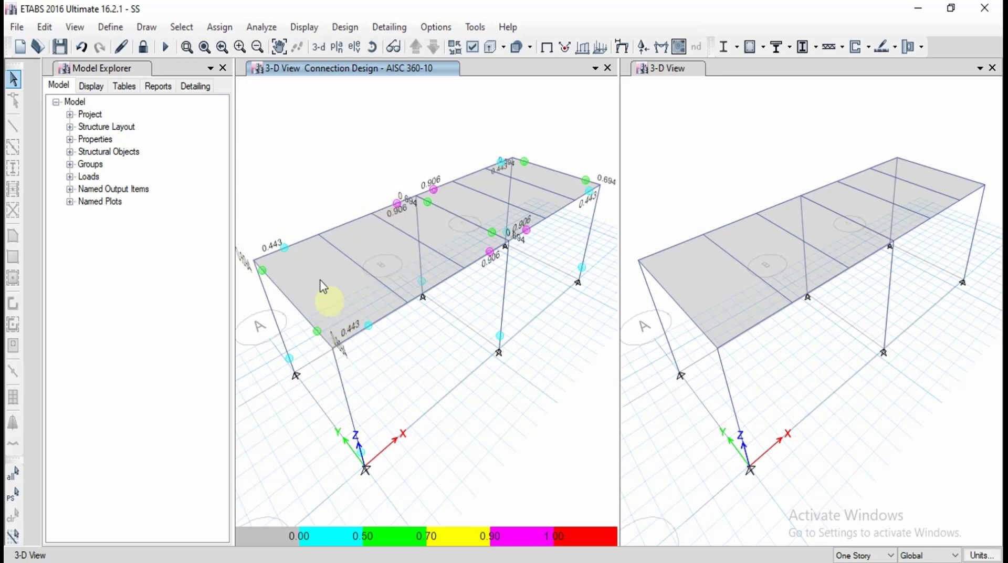
{"action": "left_click", "coordinate": [333, 348]}
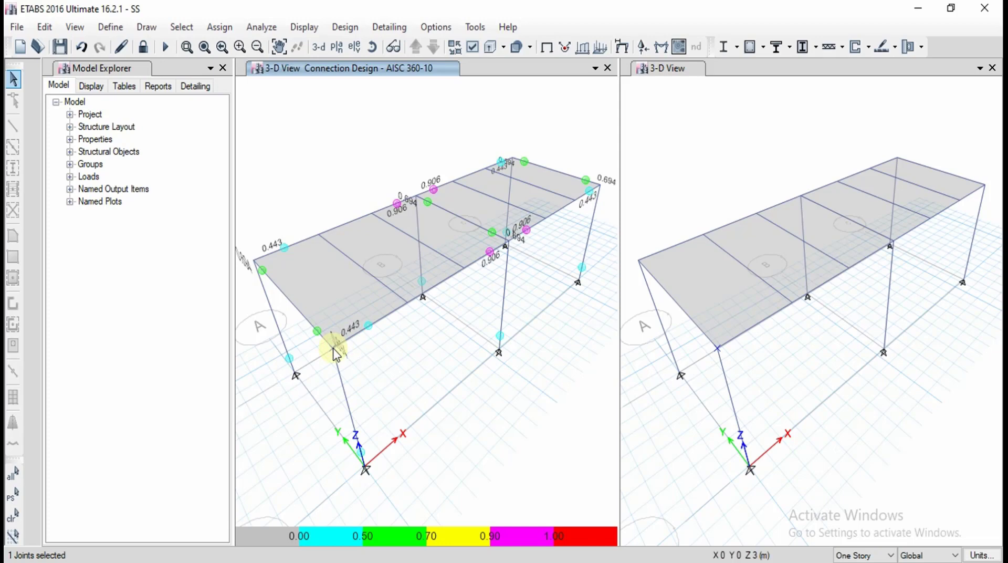
- Review joint C7-BP results (all four pass, max 0.2777), then call up joint B4-CJ
{"action": "right_click", "coordinate": [334, 349]}
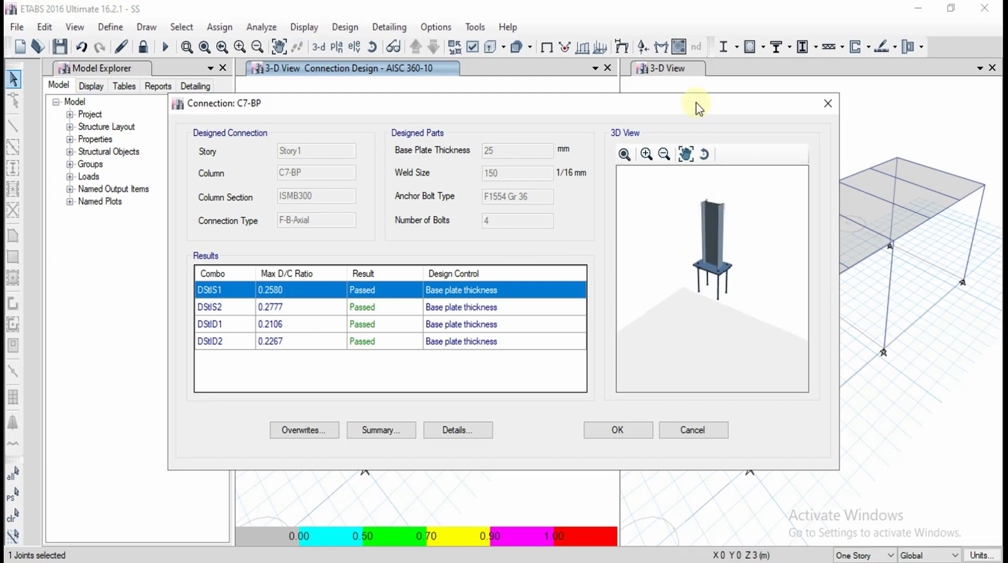
{"action": "left_click_drag", "start_coordinate": [697, 108], "coordinate": [792, 101]}
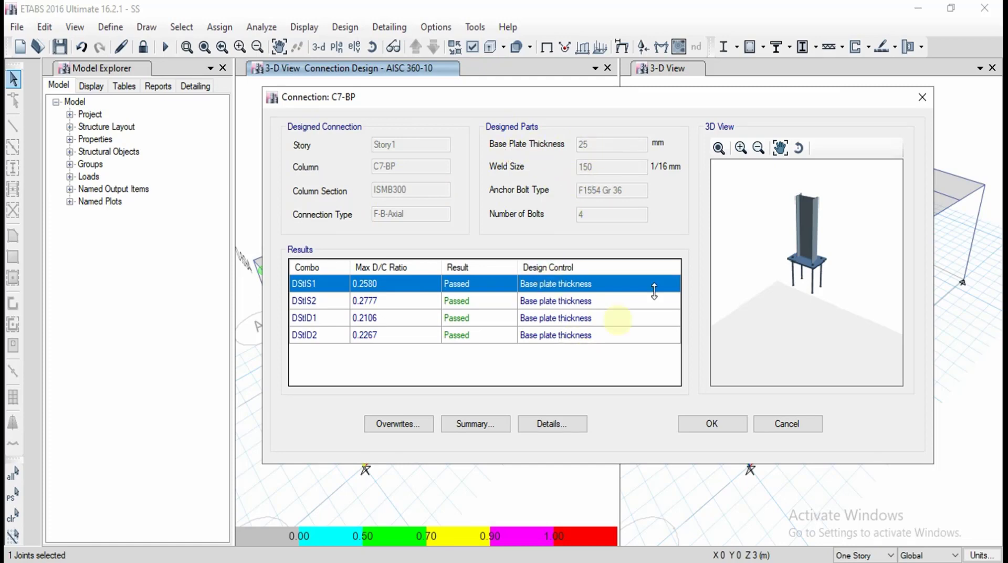
{"action": "left_click", "coordinate": [765, 421]}
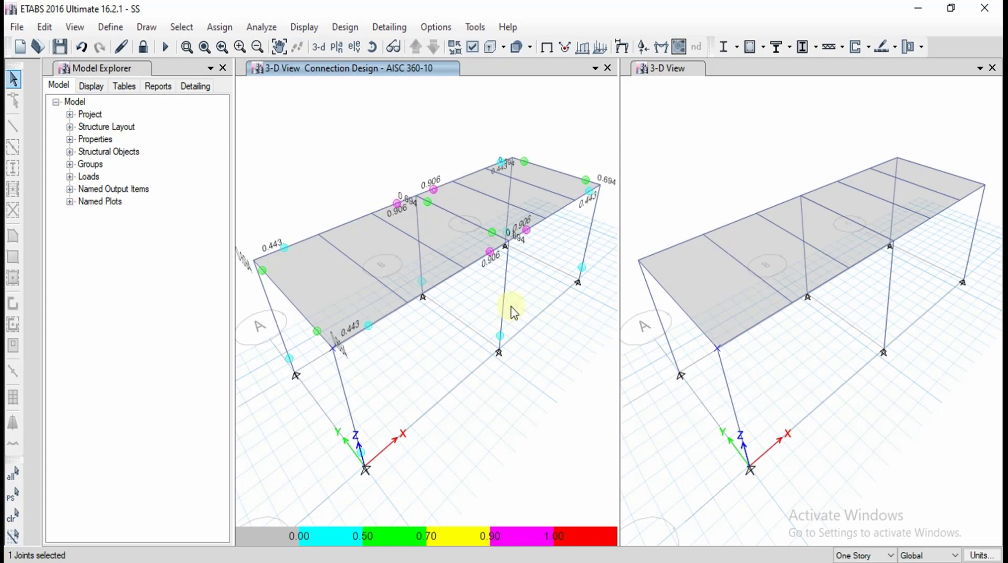
{"action": "right_click", "coordinate": [510, 245]}
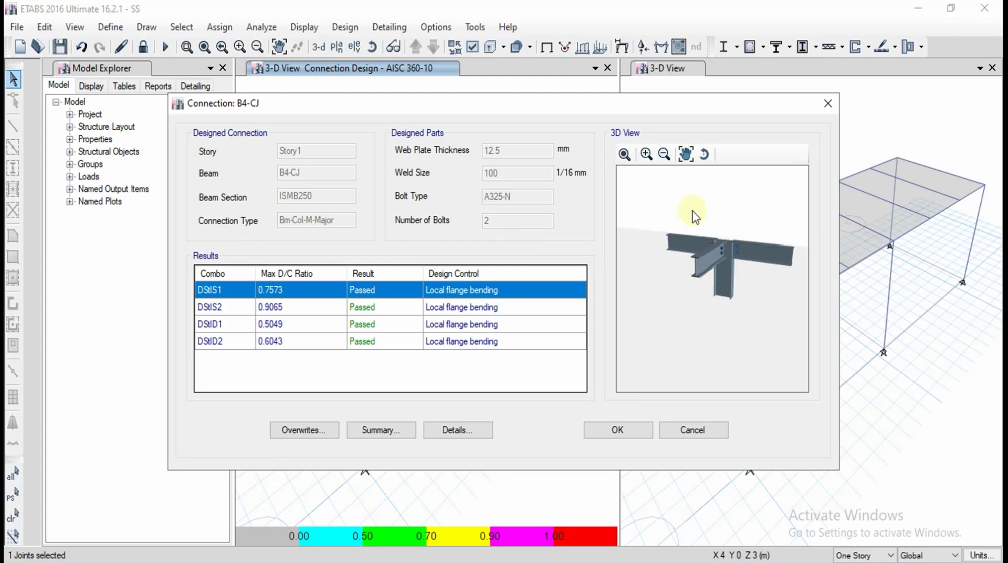
- Move the B4-CJ dialog aside, then zoom and rotate its 3D connection view
{"action": "left_click_drag", "start_coordinate": [711, 106], "coordinate": [821, 157]}
{"action": "left_click_drag", "start_coordinate": [754, 164], "coordinate": [879, 140]}
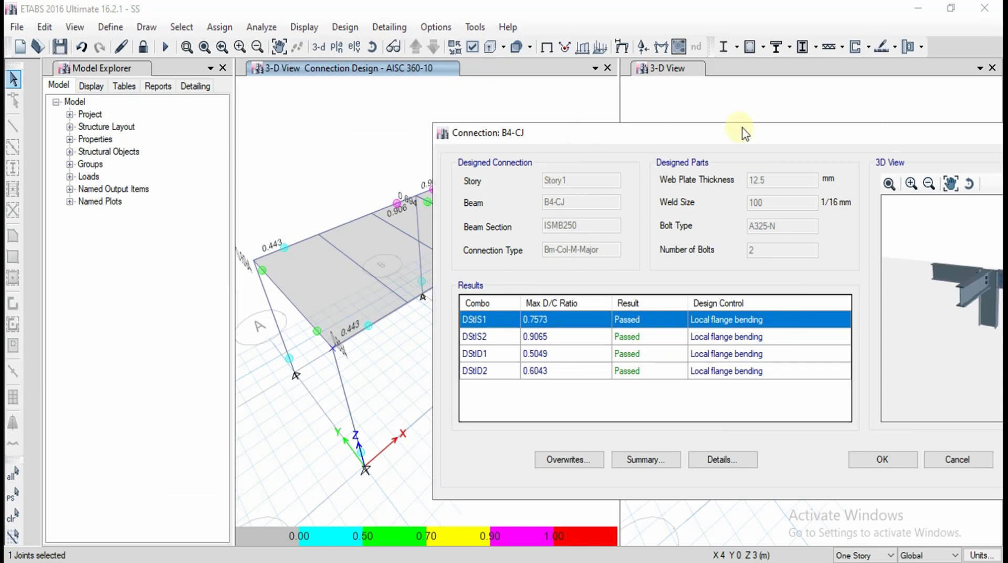
{"action": "left_click_drag", "start_coordinate": [664, 139], "coordinate": [783, 138]}
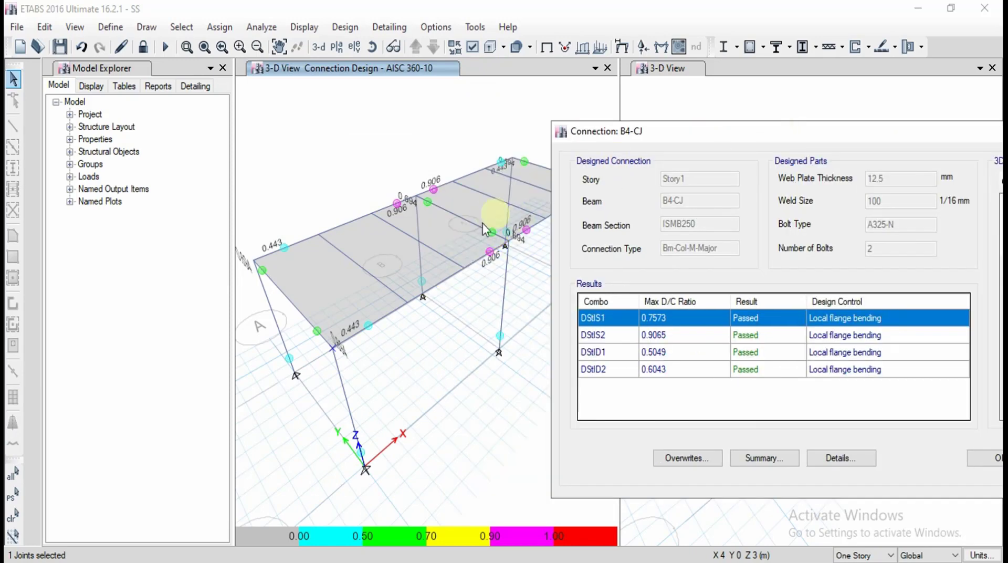
{"action": "left_click_drag", "start_coordinate": [676, 130], "coordinate": [352, 90]}
{"action": "left_click_drag", "start_coordinate": [491, 91], "coordinate": [393, 104]}
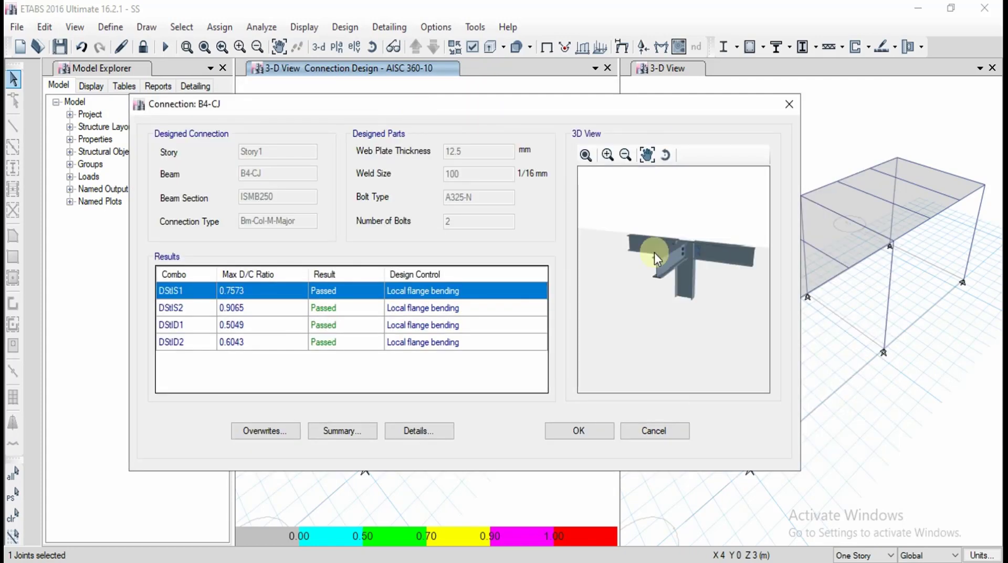
{"action": "left_click_drag", "start_coordinate": [697, 245], "coordinate": [684, 245]}
{"action": "scroll", "coordinate": [684, 245], "scroll_direction": "up", "scroll_amount": 2}
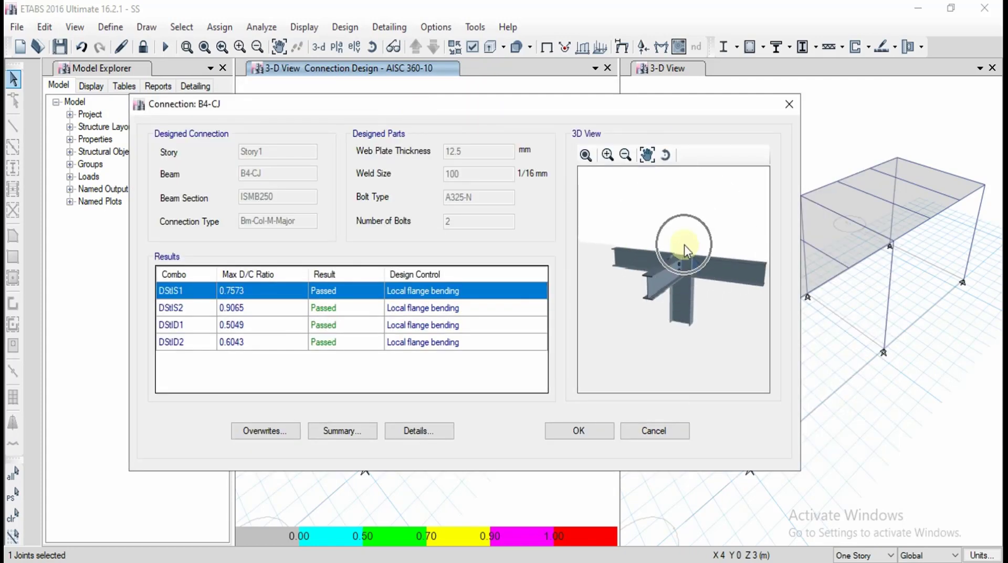
{"action": "scroll", "coordinate": [708, 263], "scroll_direction": "up", "scroll_amount": 5}
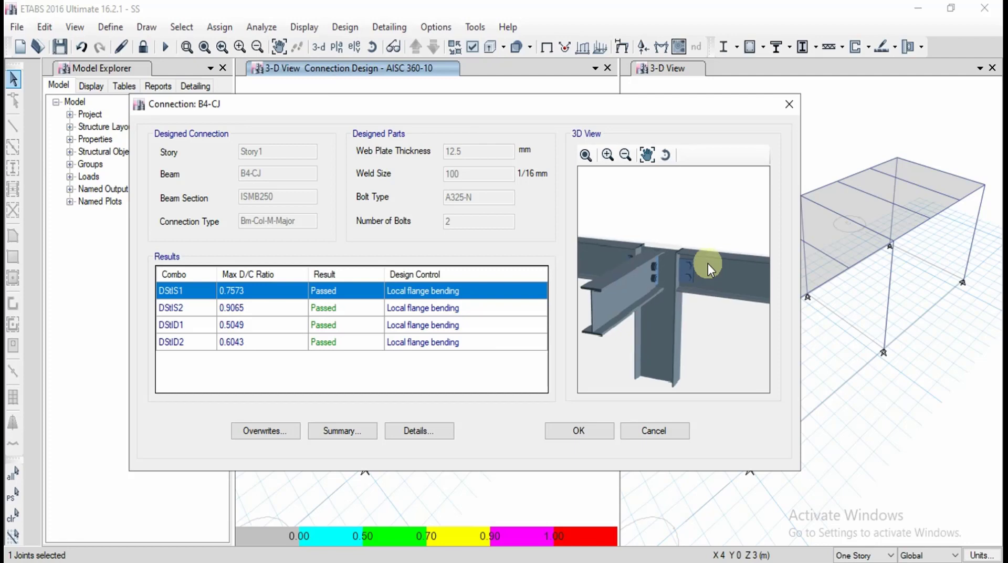
{"action": "left_click_drag", "start_coordinate": [664, 270], "coordinate": [602, 268]}
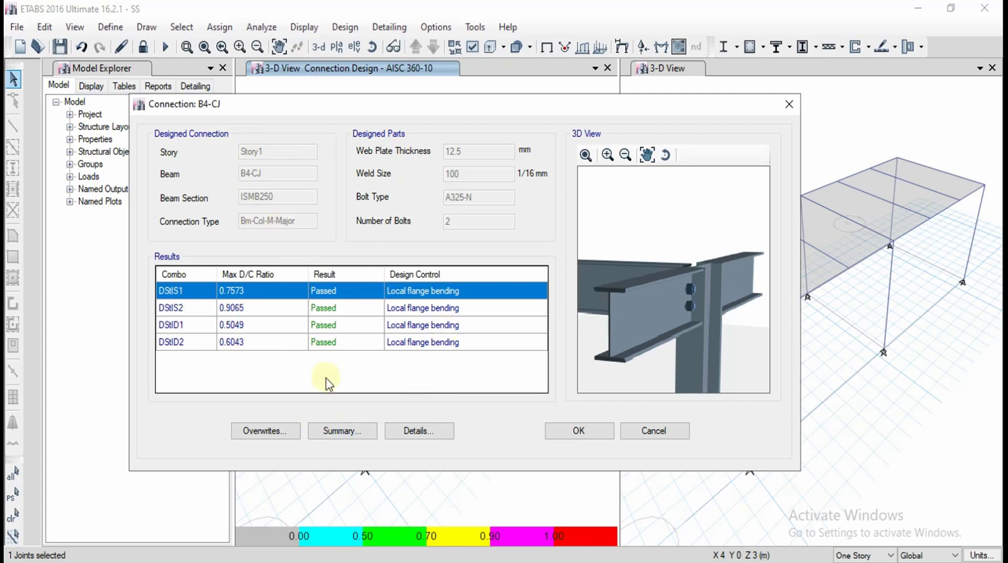
{"action": "left_click", "coordinate": [341, 432]}
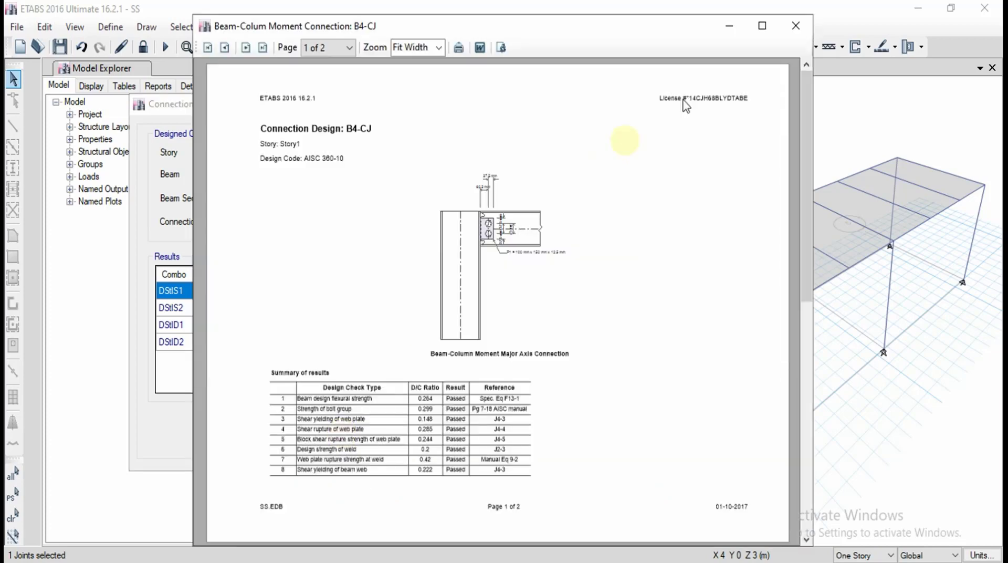
{"action": "left_click", "coordinate": [762, 26]}
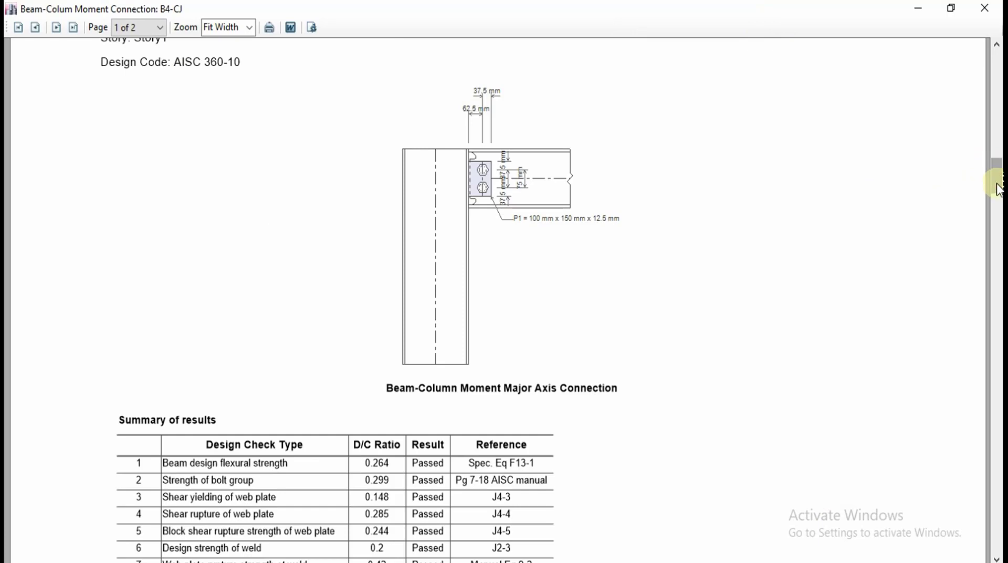
{"action": "scroll", "coordinate": [848, 229], "scroll_direction": "down", "scroll_amount": 10}
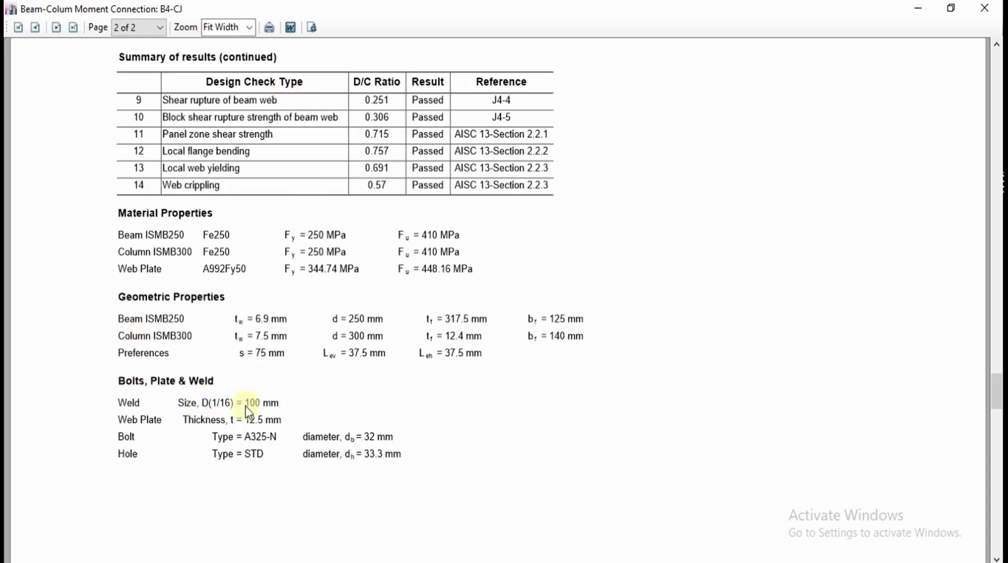
{"action": "scroll", "coordinate": [249, 413], "scroll_direction": "down", "scroll_amount": 1}
{"action": "scroll", "coordinate": [248, 413], "scroll_direction": "down", "scroll_amount": 1}
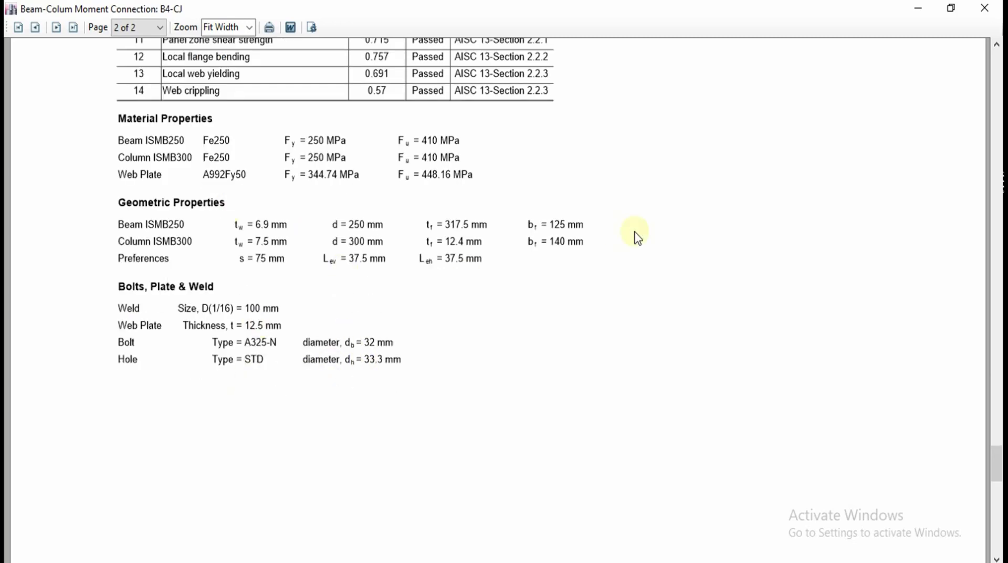
{"action": "left_click", "coordinate": [994, 6]}
- Open the B4-CJ Details report maximized and scroll to page 4's bolt and web plate checks
{"action": "left_click", "coordinate": [432, 430]}
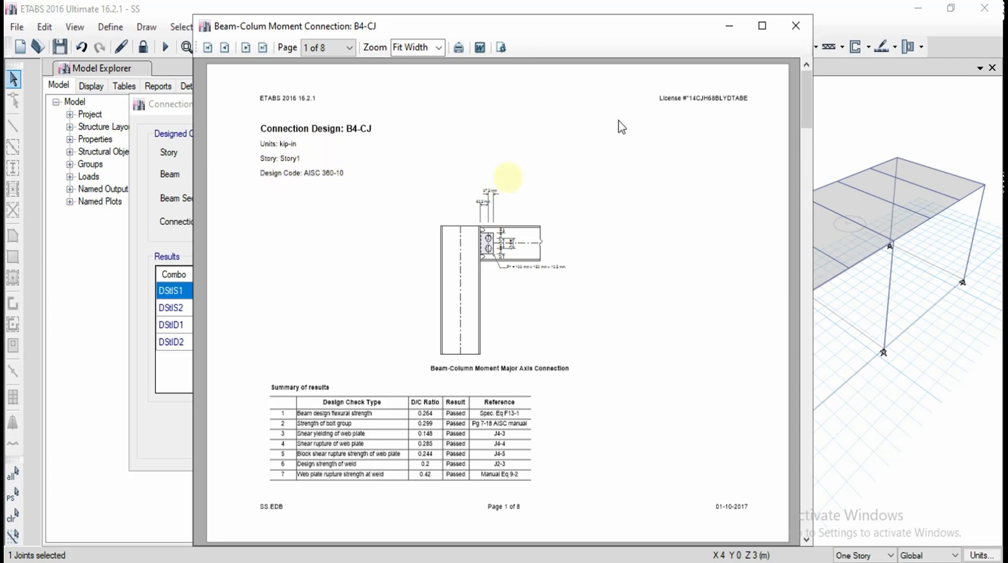
{"action": "left_click", "coordinate": [762, 26]}
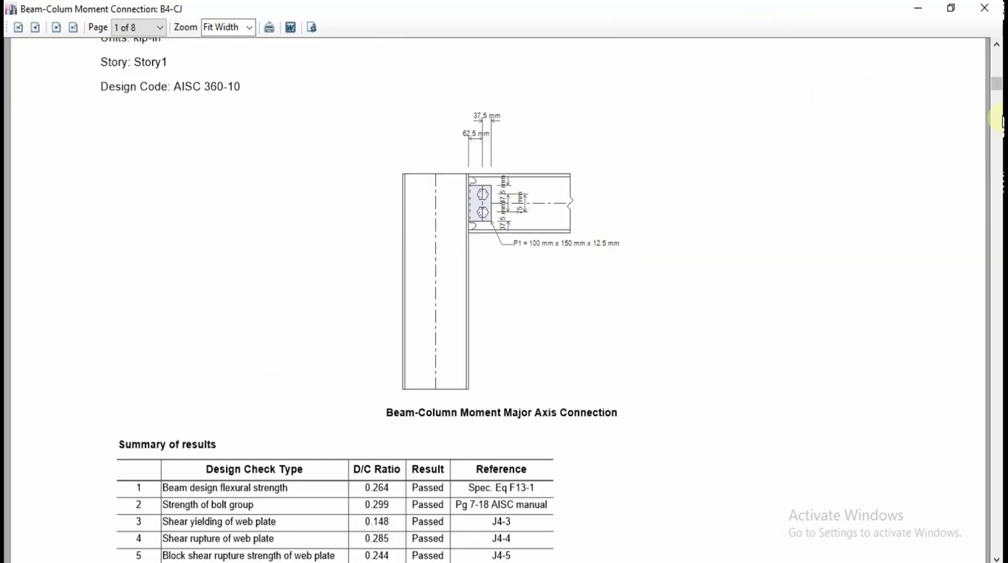
{"action": "scroll", "coordinate": [896, 215], "scroll_direction": "down", "scroll_amount": 10}
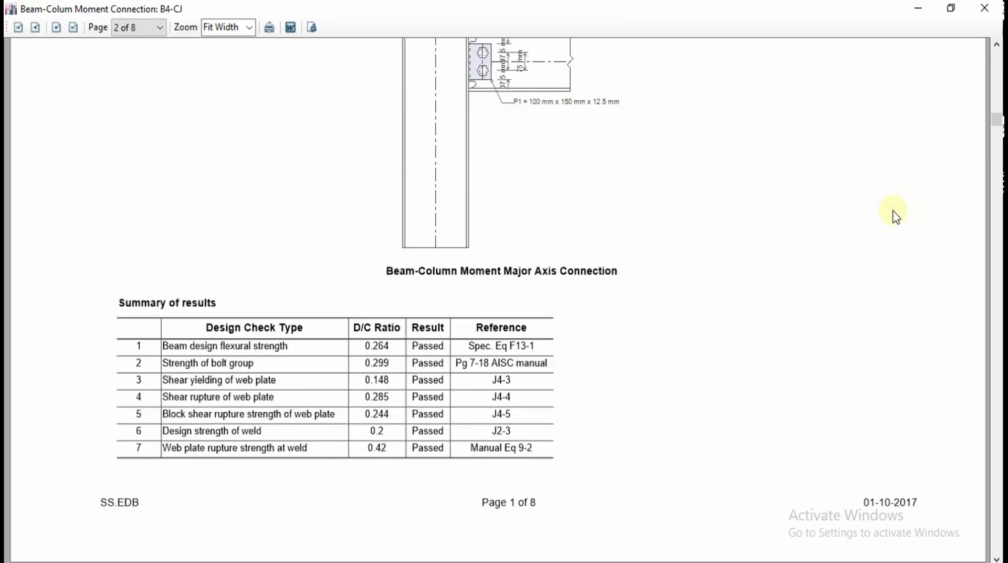
{"action": "scroll", "coordinate": [896, 215], "scroll_direction": "down", "scroll_amount": 10}
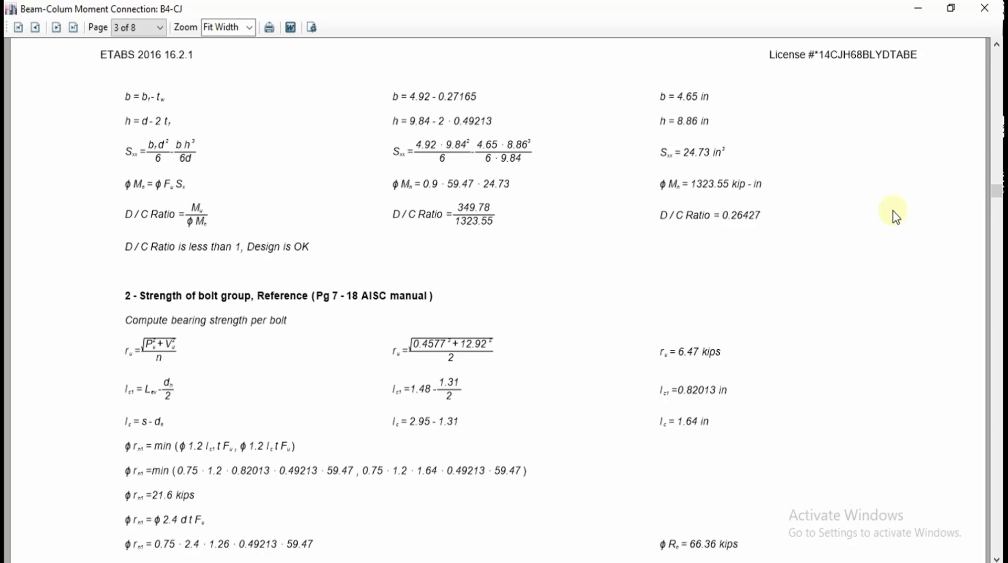
{"action": "scroll", "coordinate": [896, 215], "scroll_direction": "down", "scroll_amount": 3}
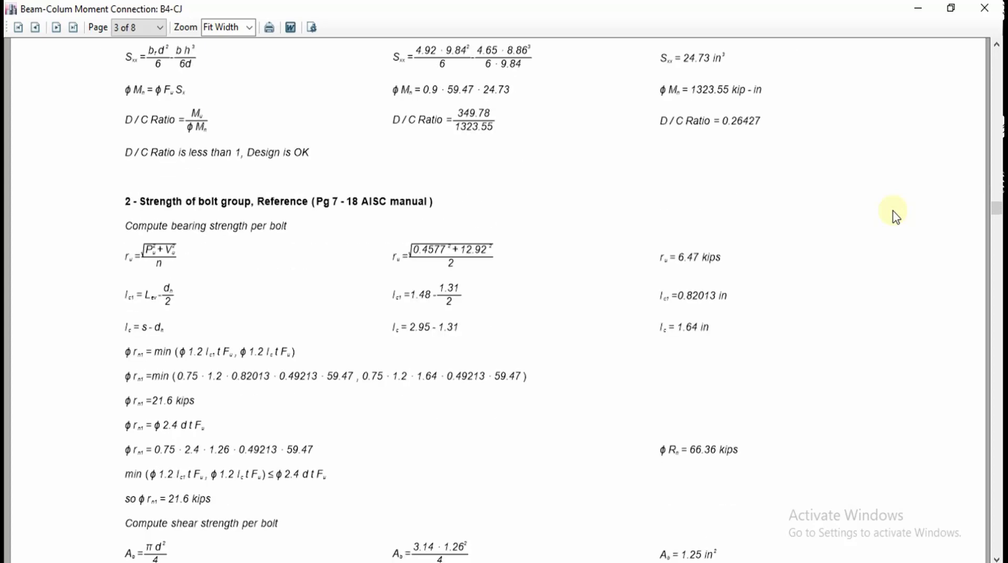
{"action": "scroll", "coordinate": [896, 215], "scroll_direction": "down", "scroll_amount": 10}
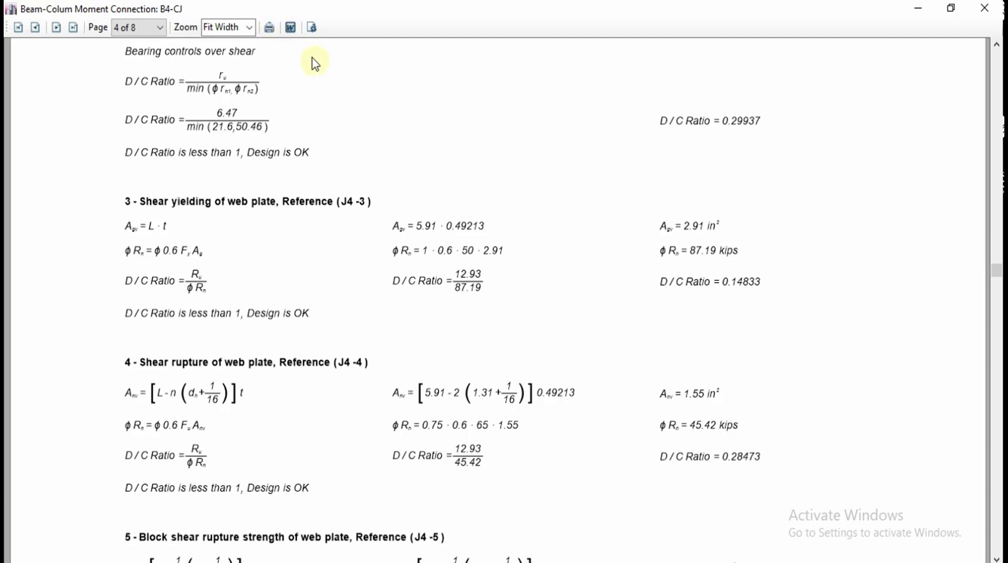
- Export the B4-CJ report to Word as 'STEEL COL CONNECTION' on the Desktop
{"action": "left_click", "coordinate": [292, 39]}
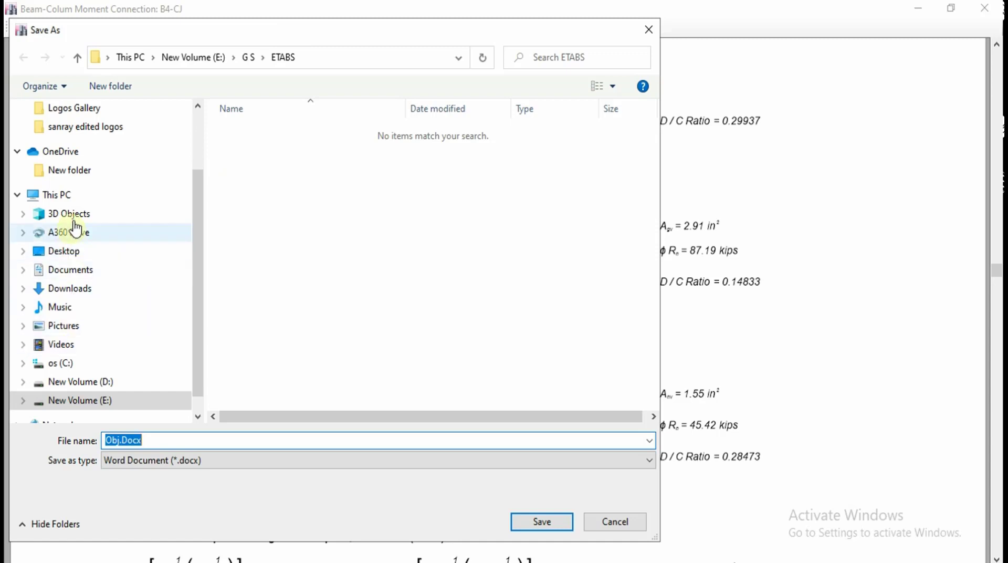
{"action": "left_click", "coordinate": [66, 252]}
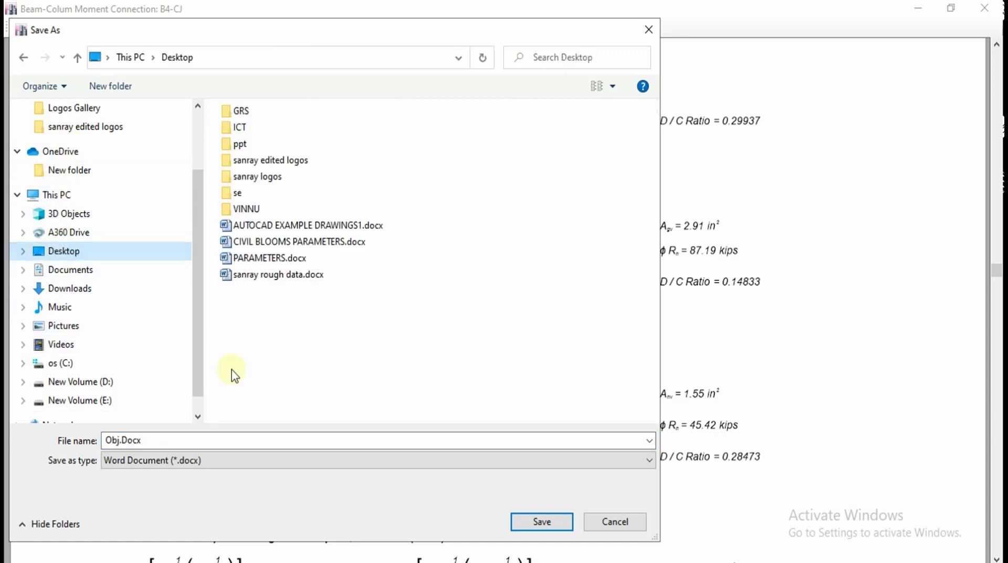
{"action": "left_click", "coordinate": [231, 440]}
{"action": "type", "text": "STEEL CO"}
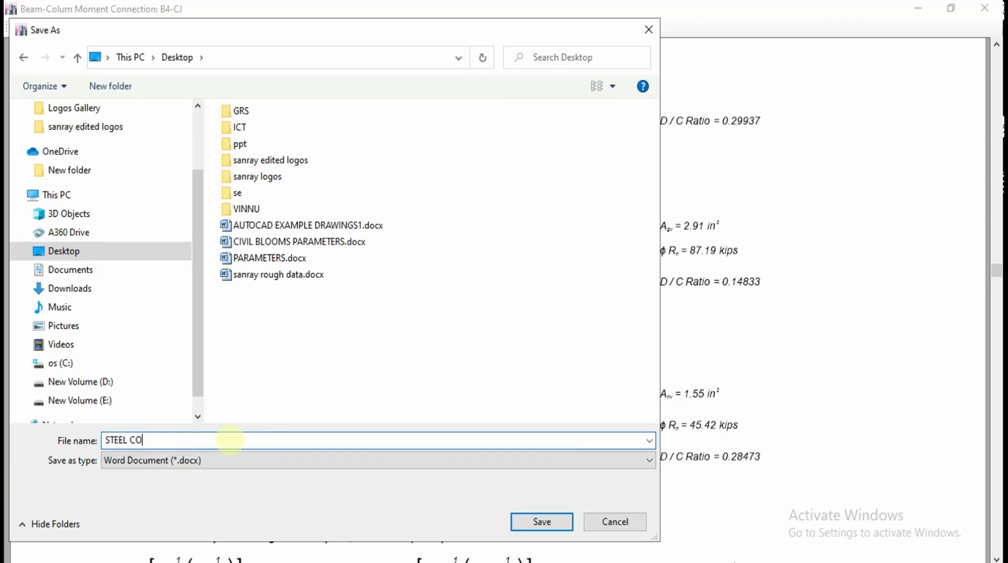
{"action": "type", "text": "L CONNECTION"}
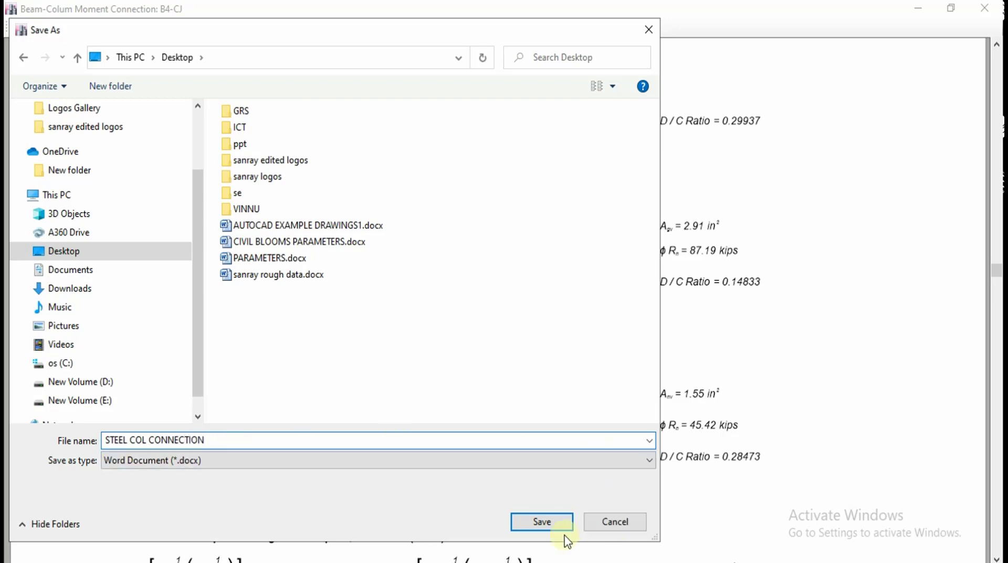
{"action": "left_click", "coordinate": [551, 525]}
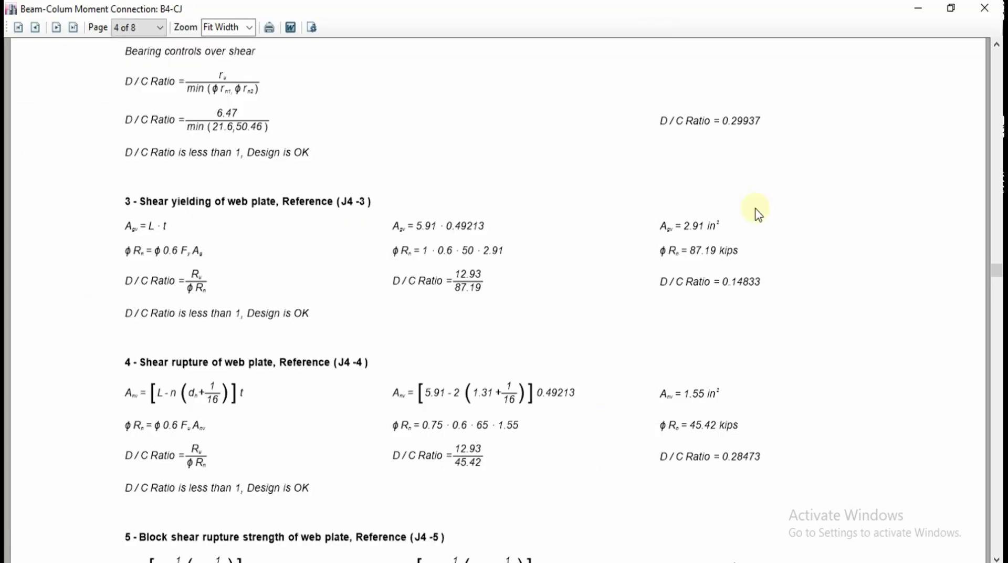
{"action": "left_click", "coordinate": [914, 12]}
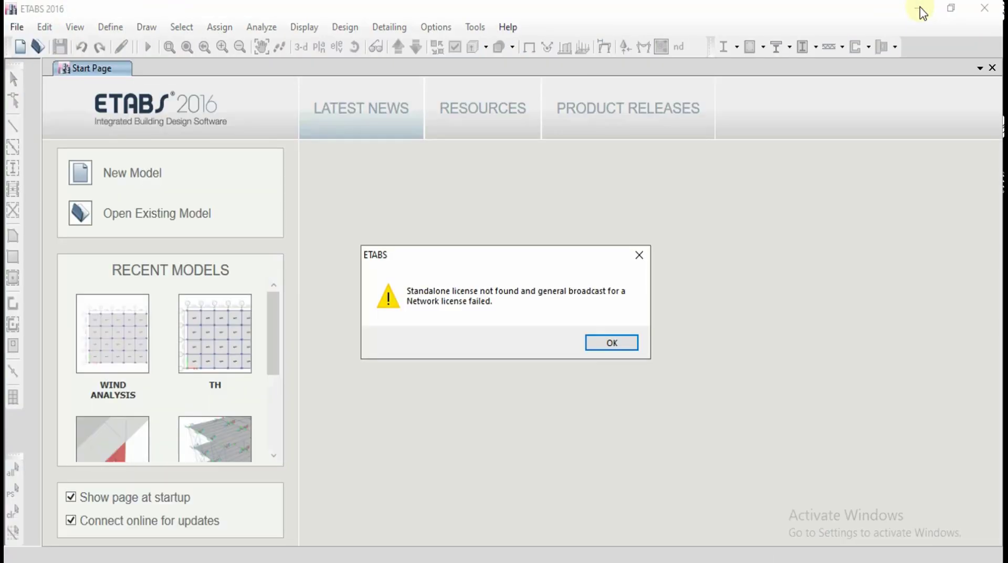
- Browse the exported 8-page Word report, minimize Word, and close the ETABS report viewer
{"action": "left_click", "coordinate": [920, 11]}
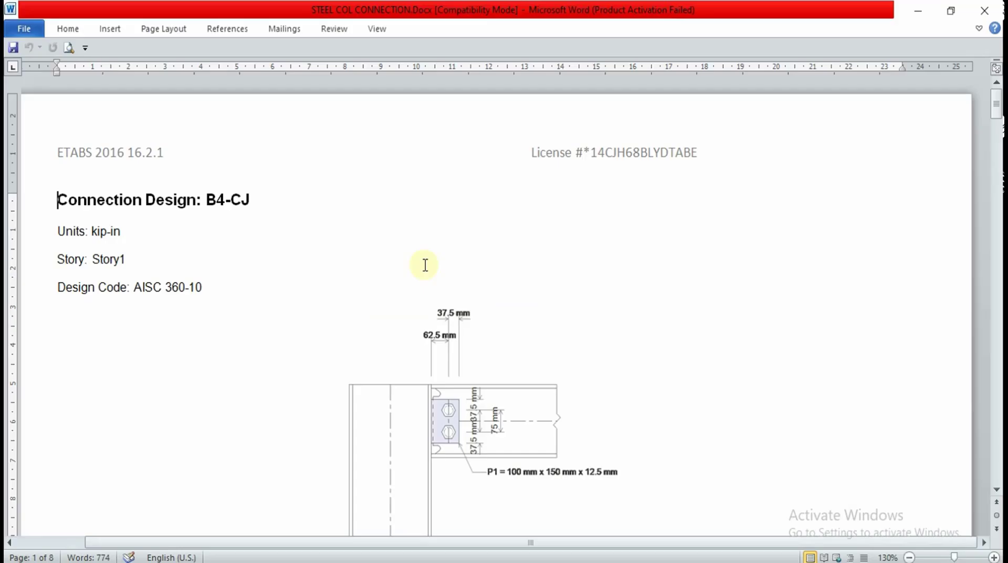
{"action": "key", "text": "End"}
{"action": "key", "text": "Page_Down"}
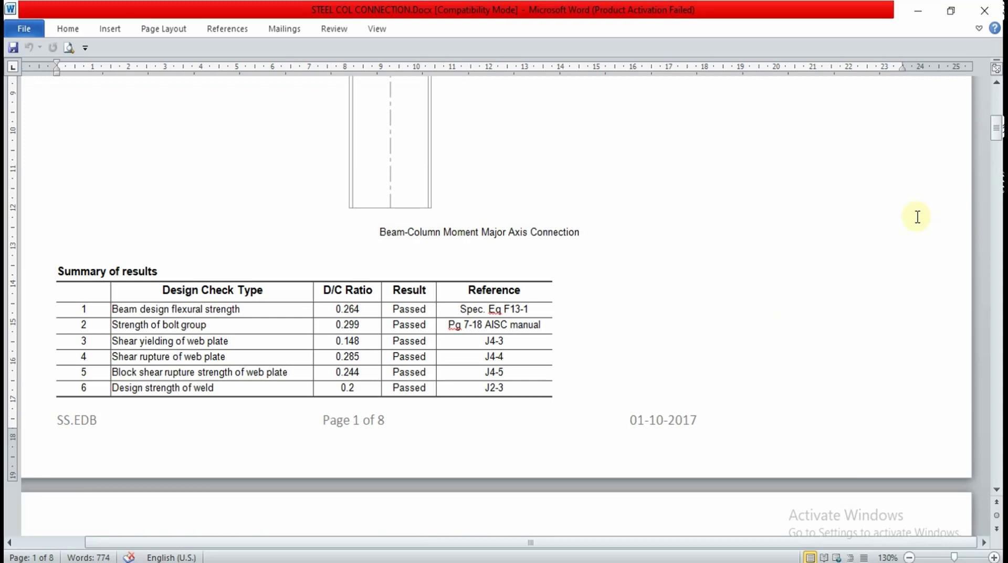
{"action": "left_click", "coordinate": [567, 560]}
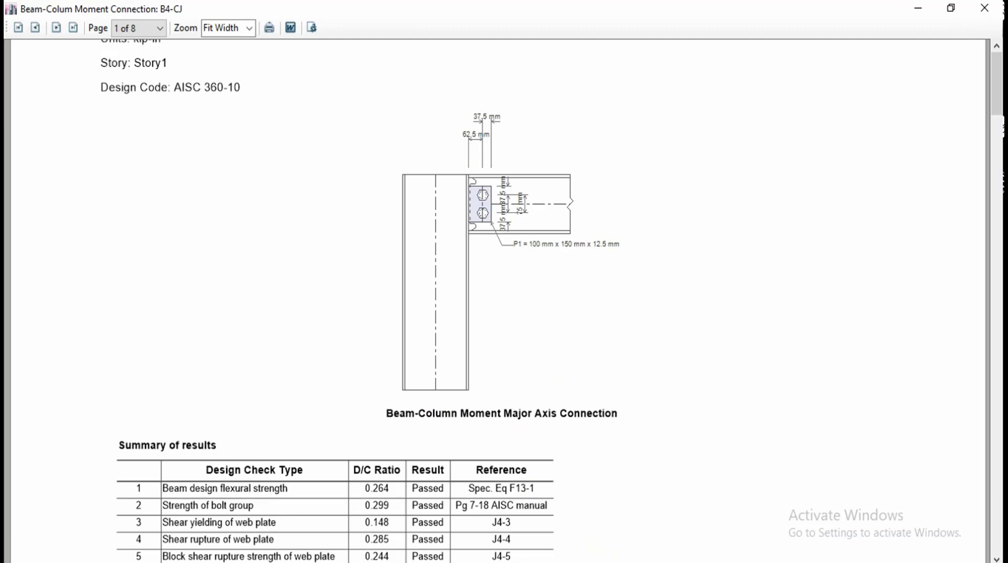
{"action": "key", "text": "alt+Tab"}
{"action": "left_click", "coordinate": [715, 342]}
{"action": "scroll", "coordinate": [715, 341], "scroll_direction": "down", "scroll_amount": 15}
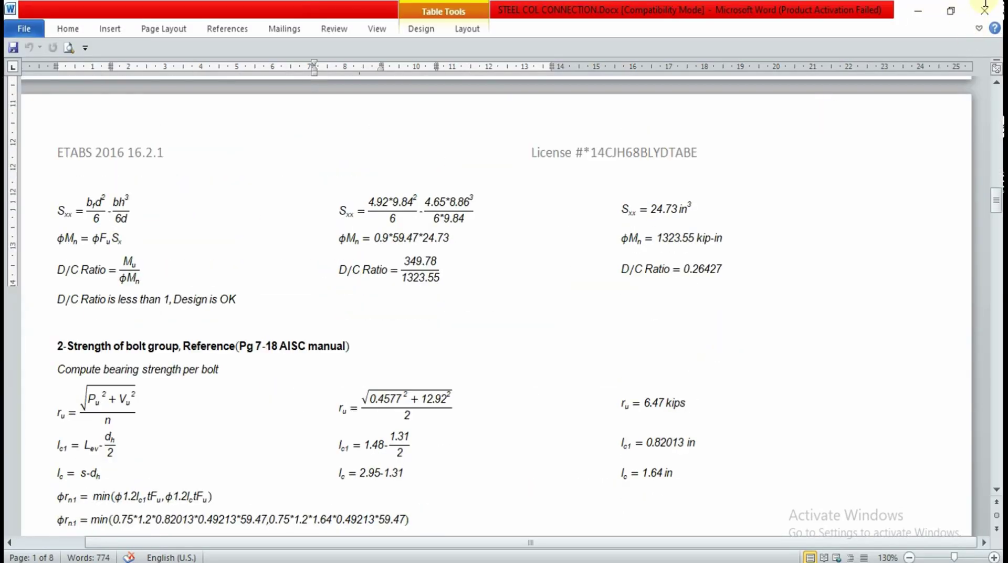
{"action": "scroll", "coordinate": [733, 194], "scroll_direction": "down", "scroll_amount": 1}
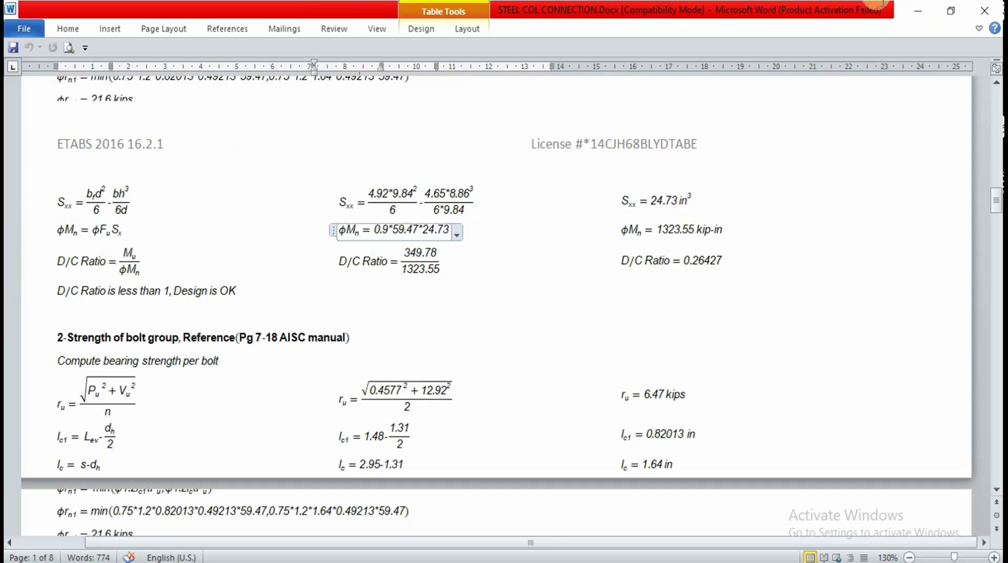
{"action": "left_click", "coordinate": [918, 15]}
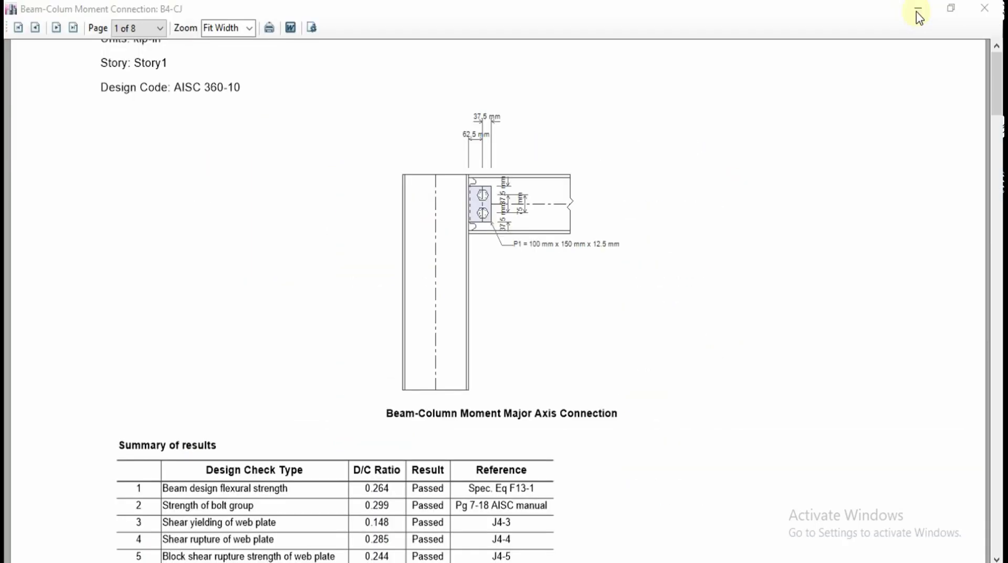
{"action": "left_click", "coordinate": [981, 7]}
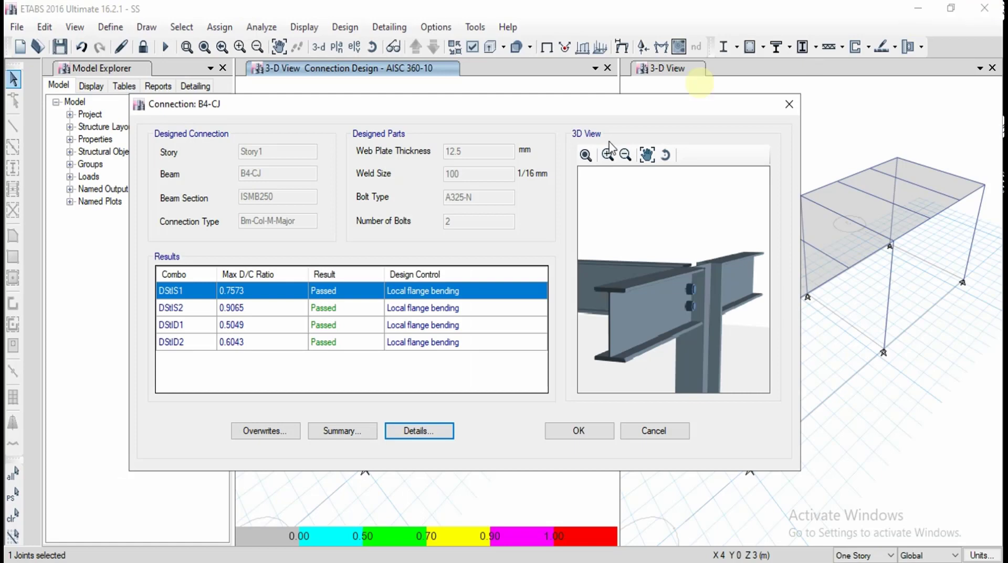
- Confirm the Connection: B4-CJ dialog with OK to return to the model's 3-D views
{"action": "left_click", "coordinate": [580, 431]}
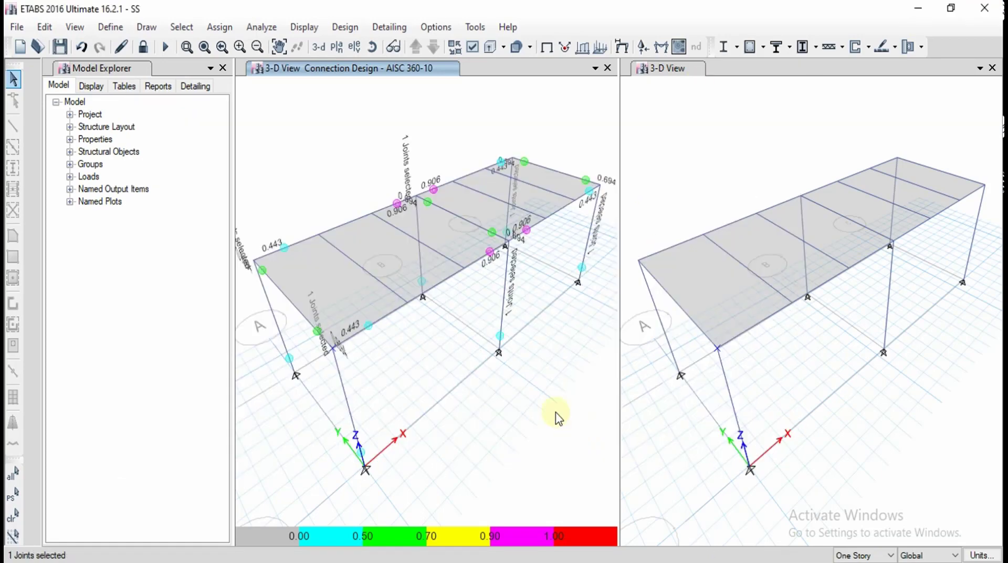